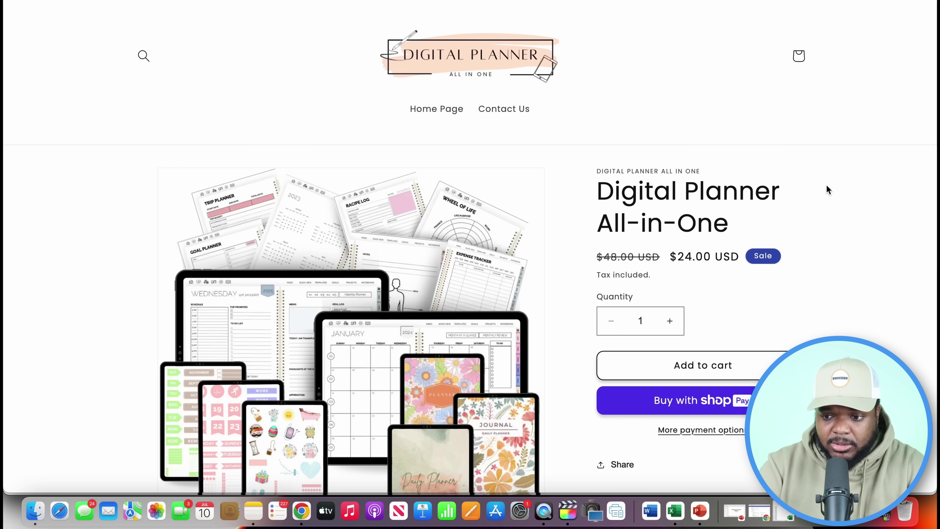
Look over the Digital Planner All-in-One product page from the product details down to the footer.
scroll(827, 185, down, 1)
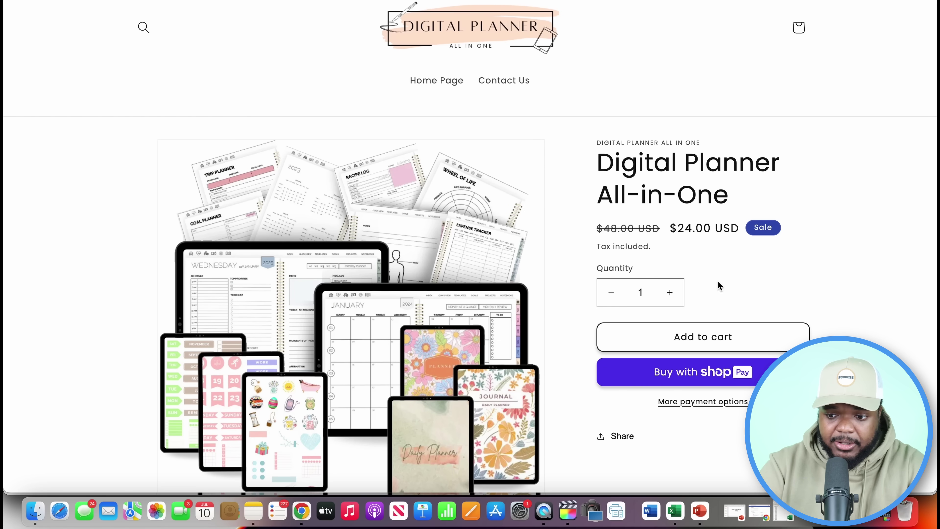
scroll(829, 278, down, 2)
scroll(830, 280, down, 2)
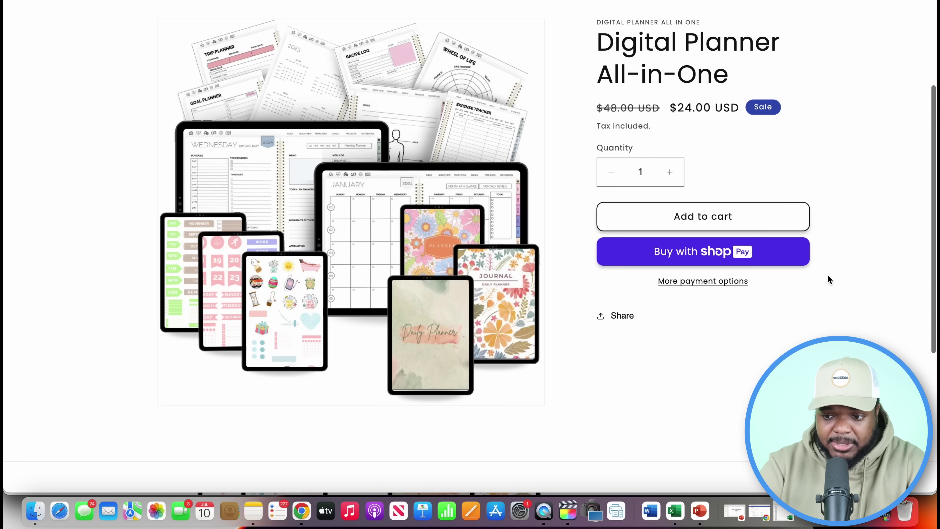
scroll(828, 279, down, 4)
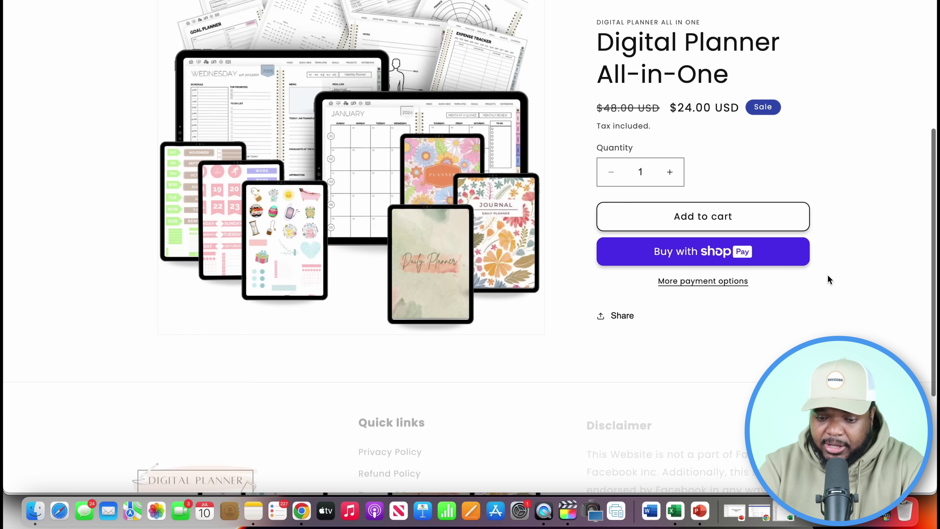
scroll(828, 278, down, 3)
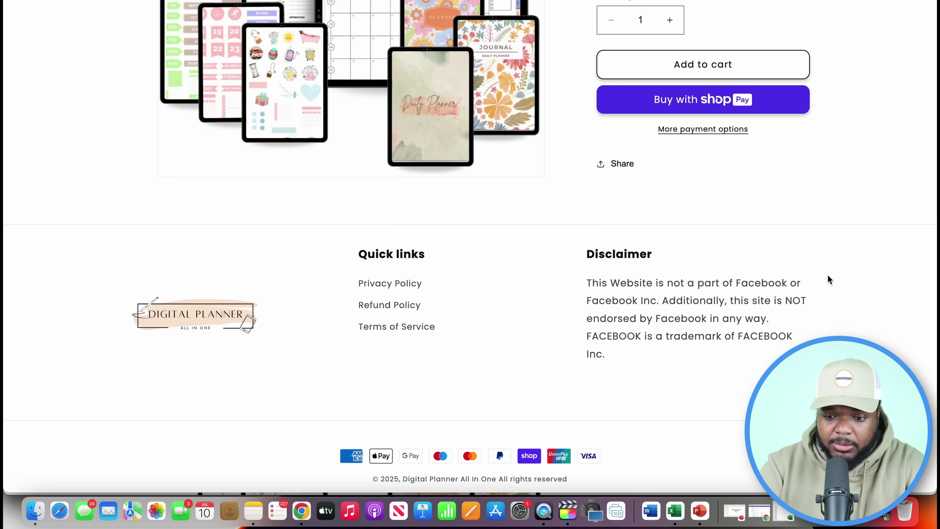
scroll(827, 278, up, 5)
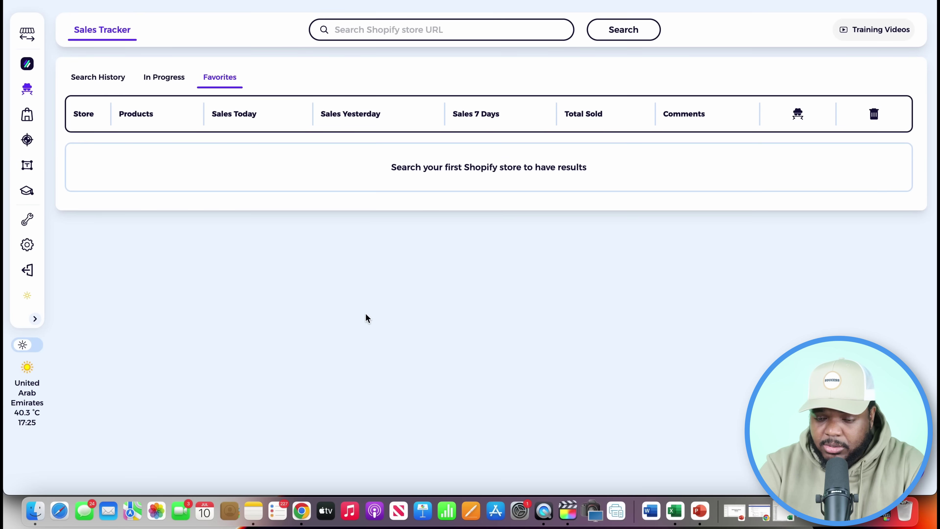
Search the Sales Tracker for the Digital Planner All-in-One store using its product page URL.
click(399, 29)
text(erallinone.com/products/digital-planner-all-in-one)
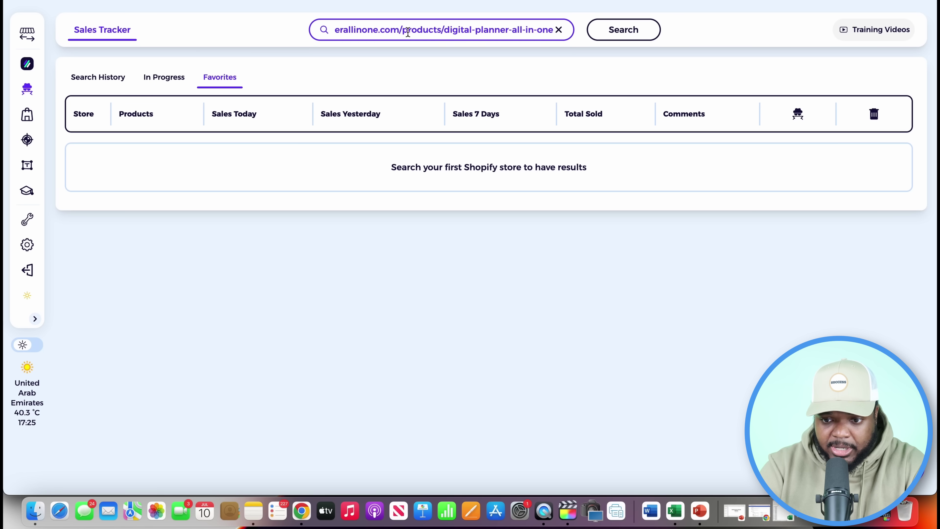
click(615, 32)
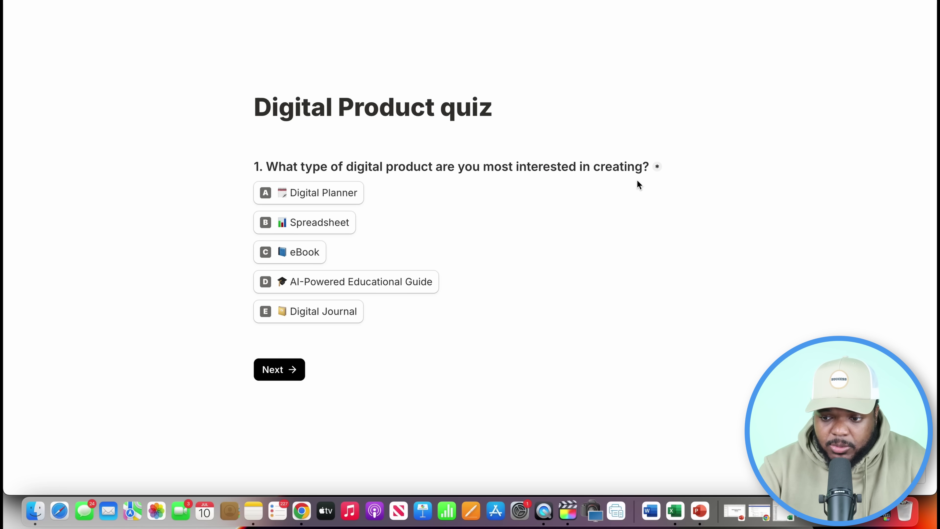
Answer the first two quiz questions with Digital Planner as the product type and Online Business as the niche.
click(328, 192)
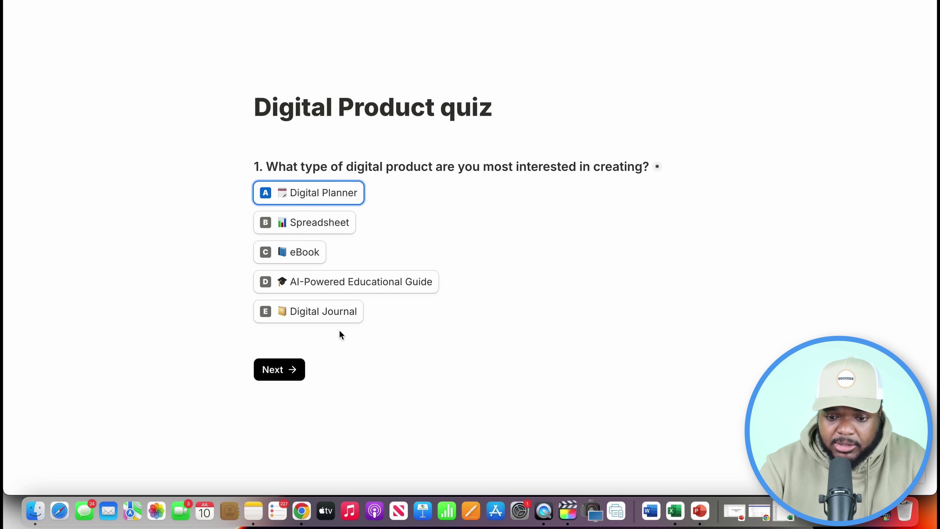
click(277, 374)
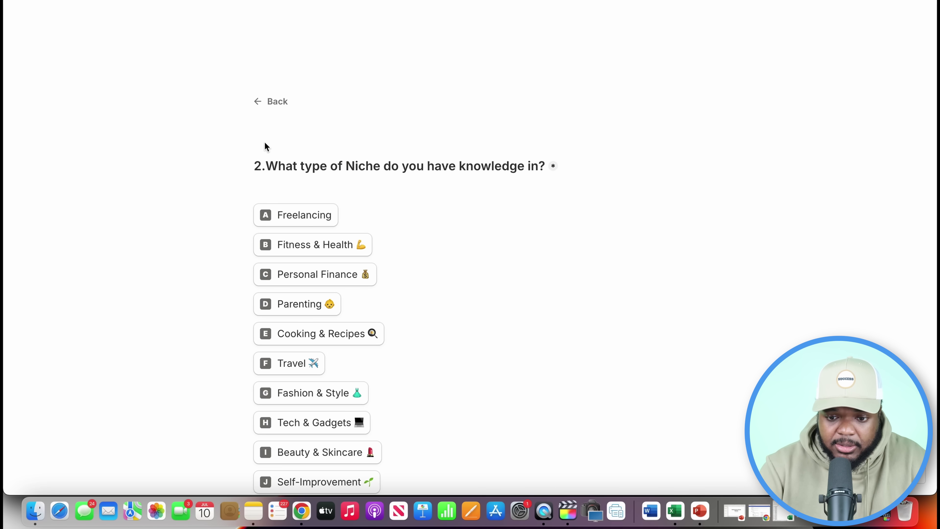
scroll(351, 118, down, 2)
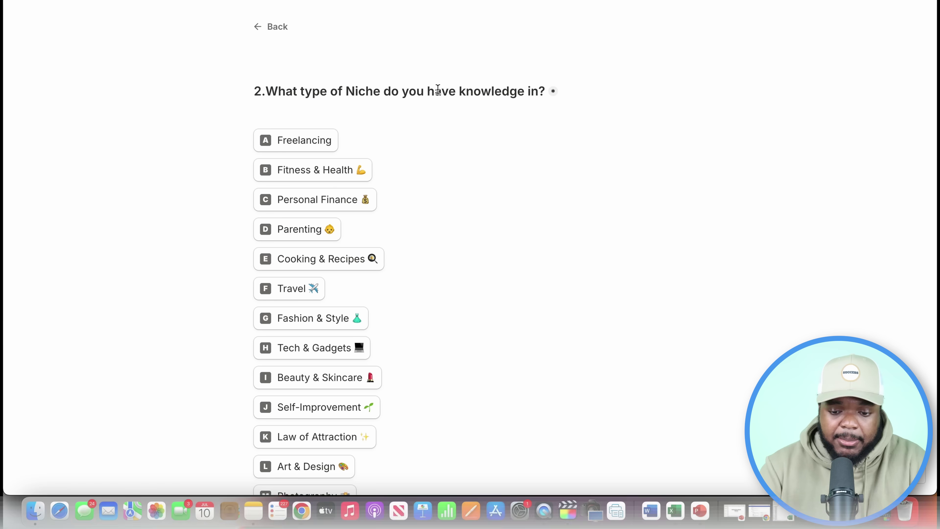
scroll(433, 149, down, 6)
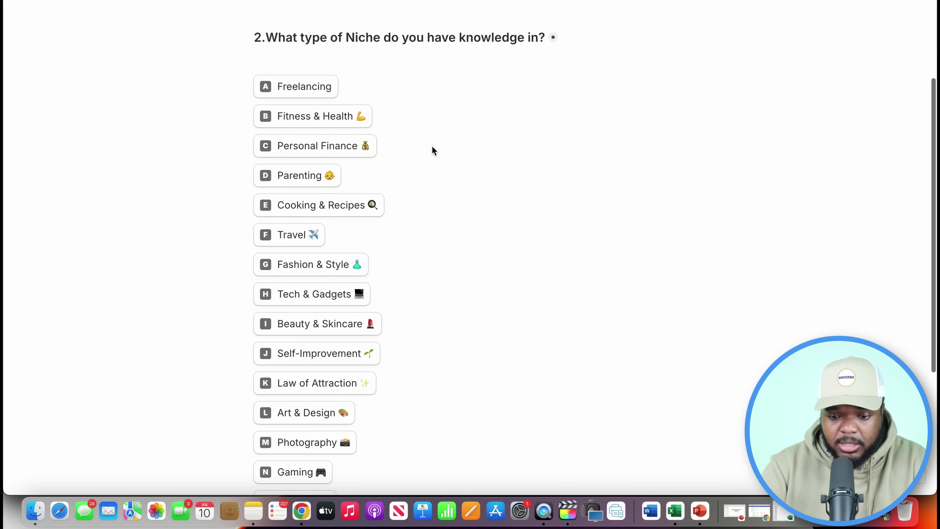
click(326, 408)
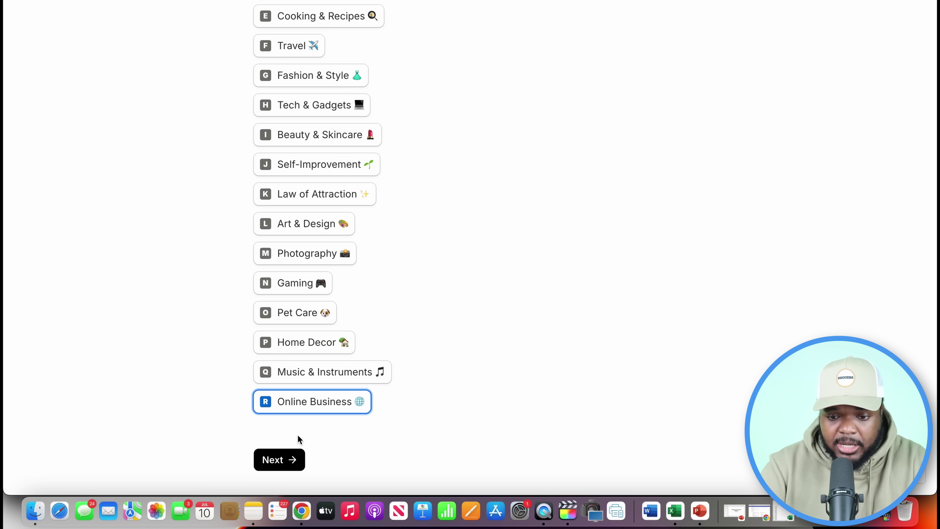
click(283, 468)
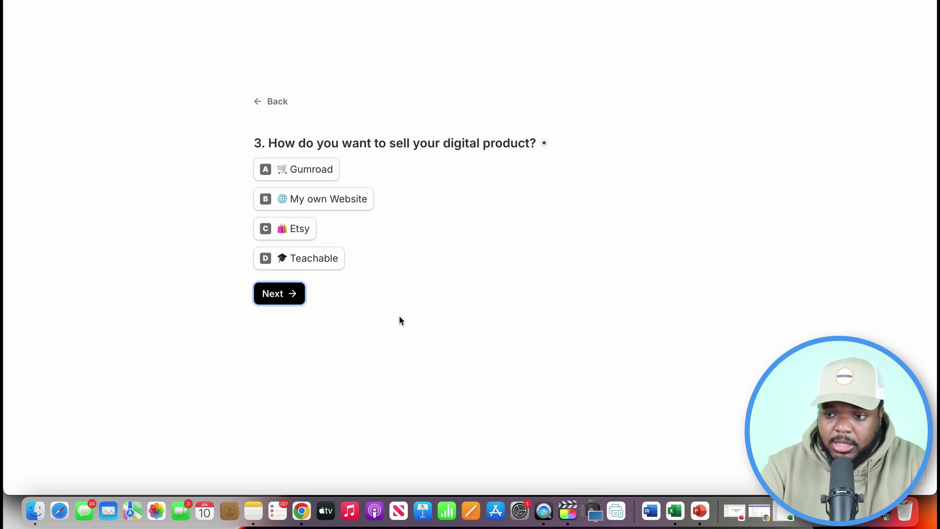
Choose My own Website for selling and SEO blog articles for promotion, and submit the quiz.
click(333, 207)
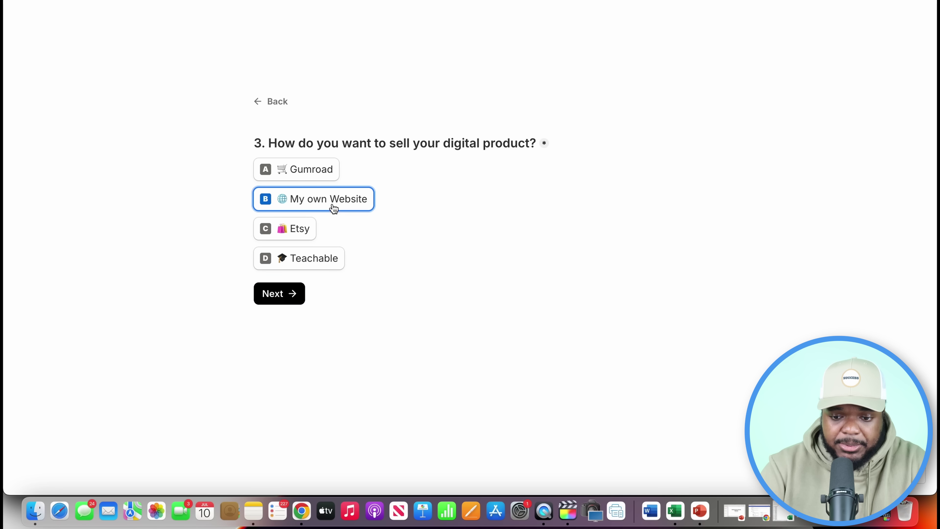
click(280, 302)
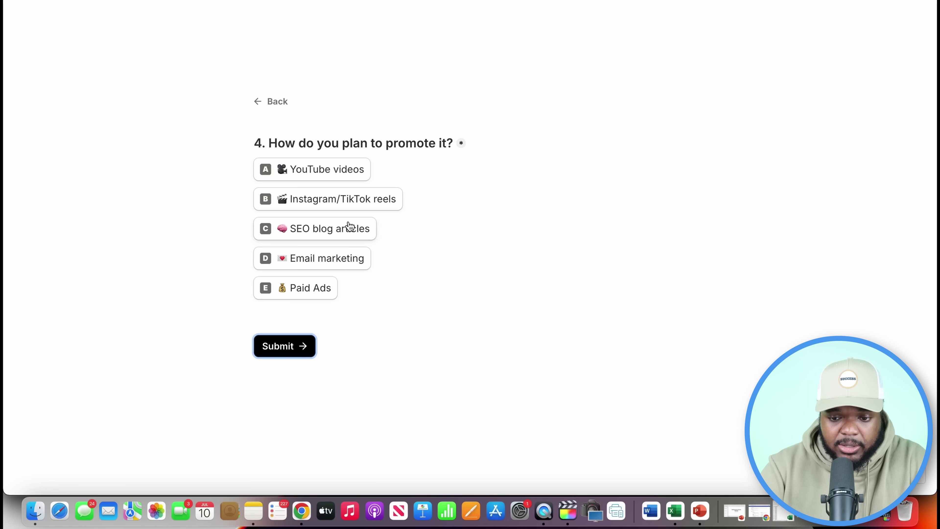
click(317, 237)
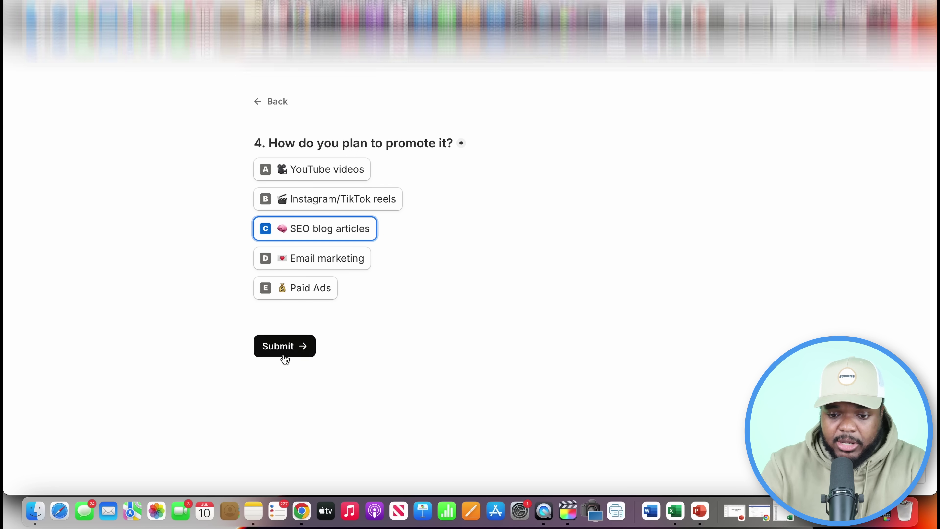
click(284, 346)
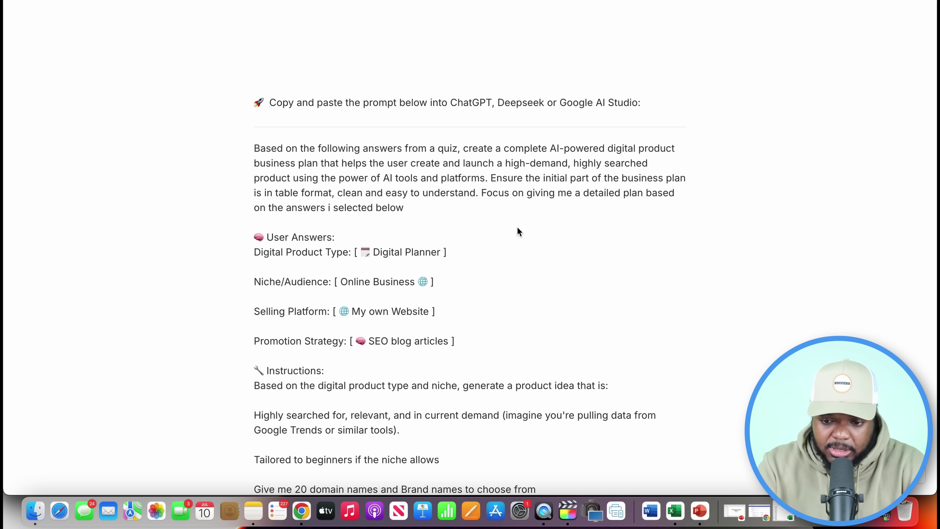
Copy the business plan prompt generated by the quiz and run it in a Google AI Studio chat.
scroll(514, 226, down, 3)
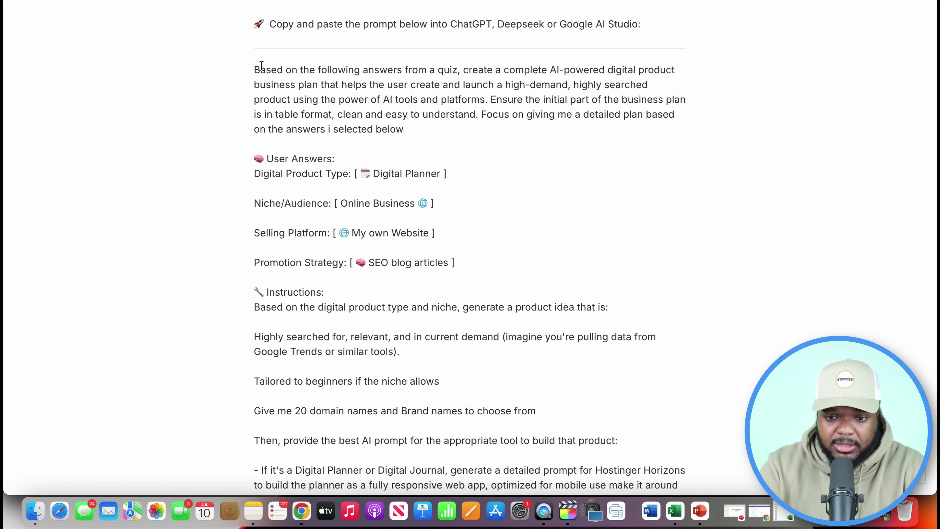
drag(256, 68, 365, 461)
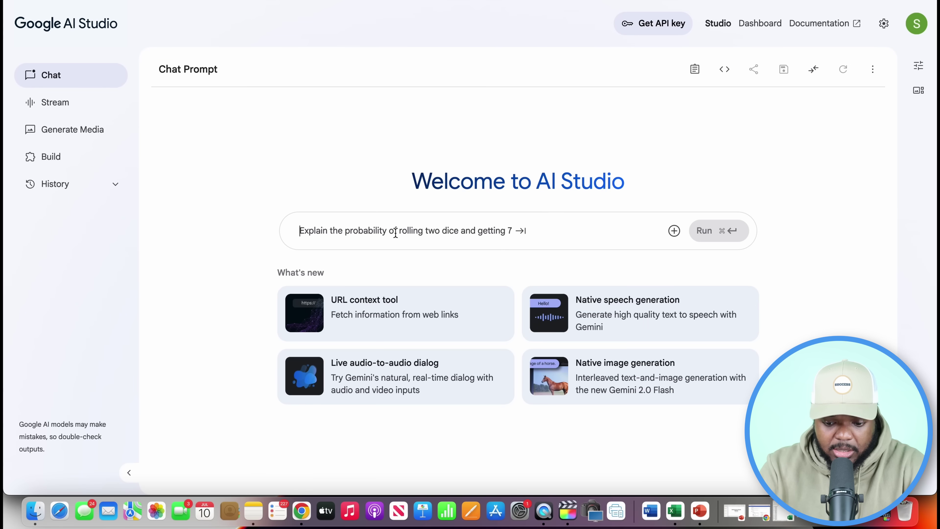
key(super+v)
scroll(575, 274, down, 10)
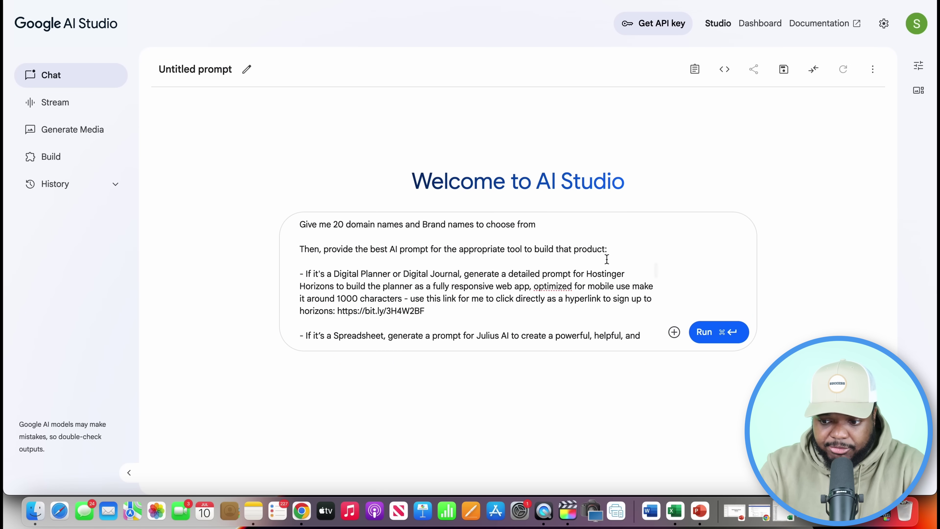
click(711, 332)
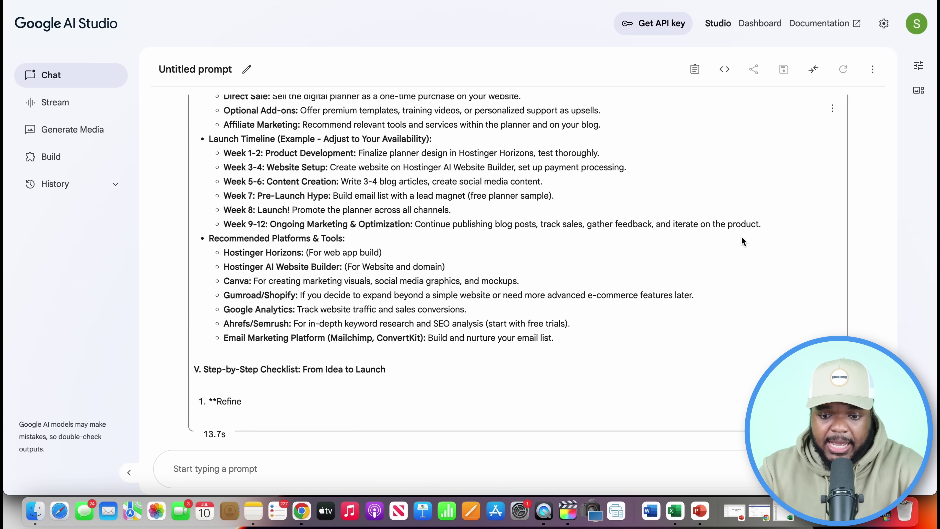
Review the generated business plan, including the product idea, domain names, AI prompts and blog article titles.
scroll(612, 185, up, 15)
scroll(611, 179, down, 13)
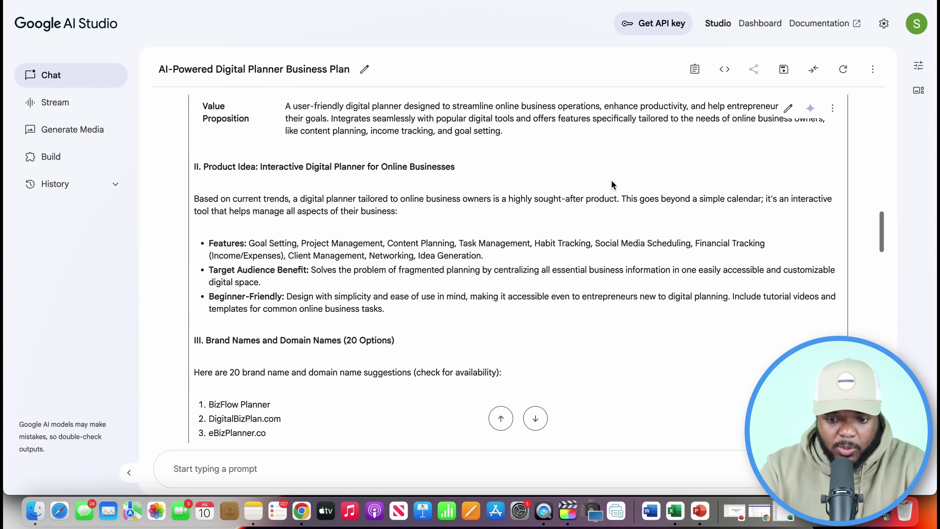
scroll(629, 155, down, 7)
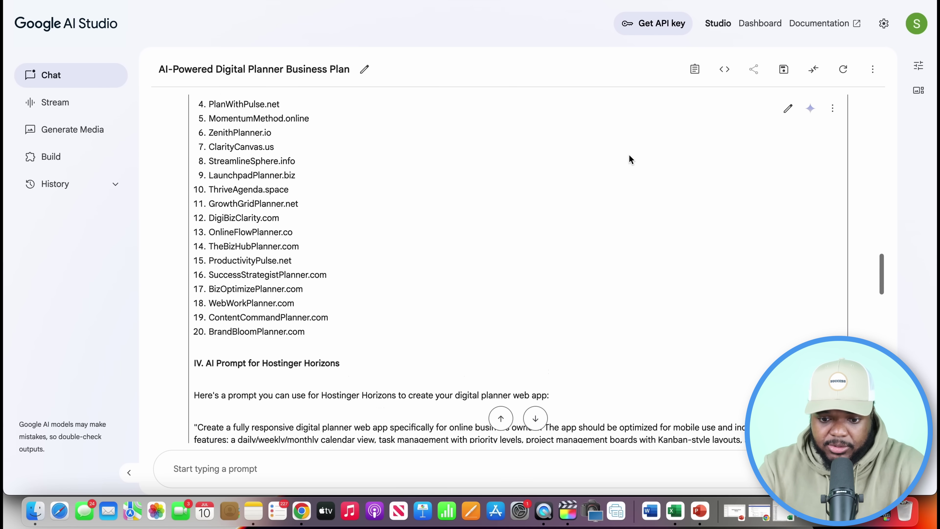
scroll(631, 159, down, 4)
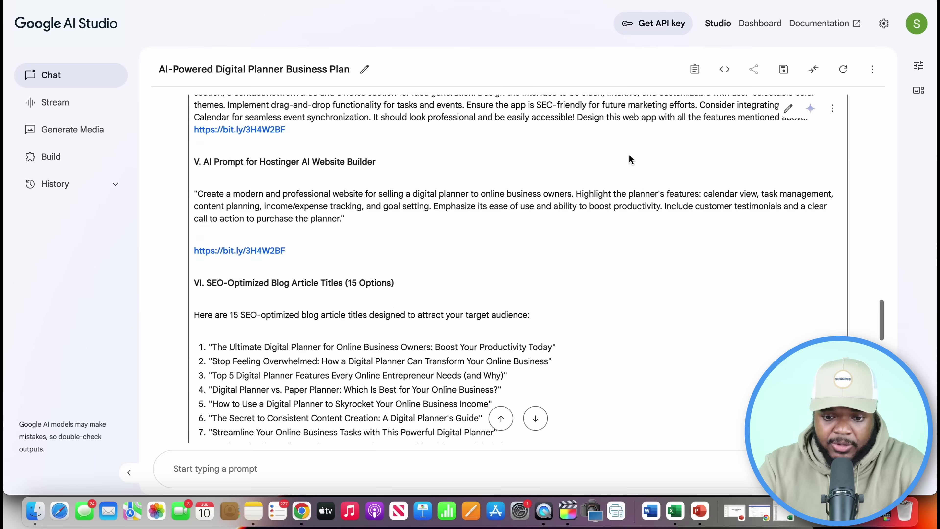
scroll(630, 160, down, 3)
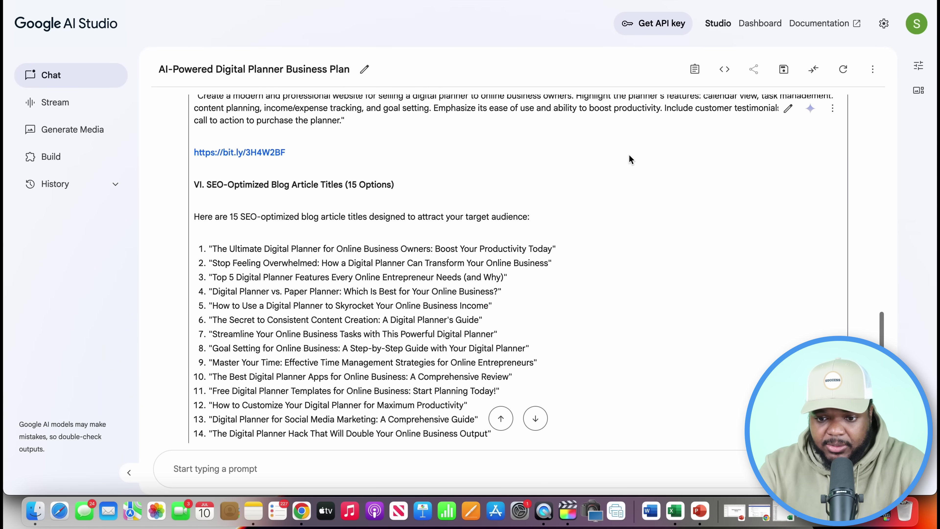
scroll(631, 157, down, 6)
scroll(631, 155, down, 3)
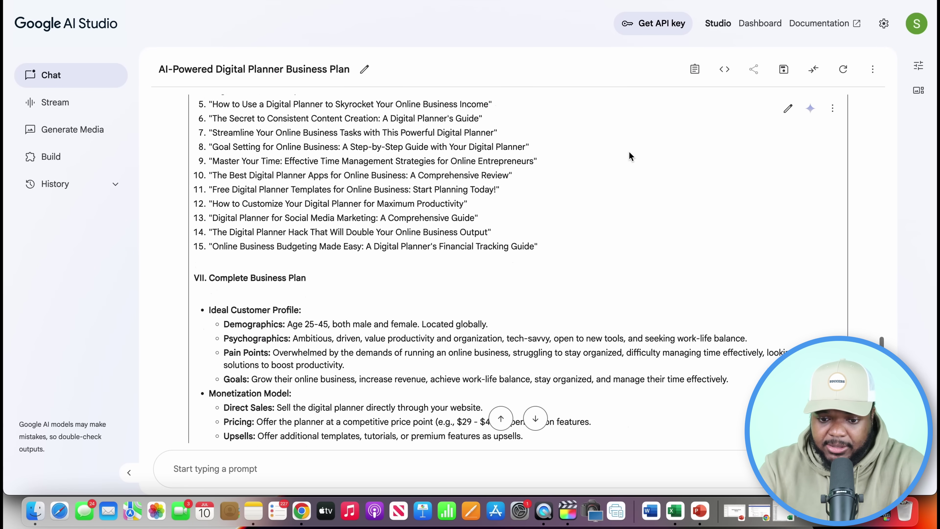
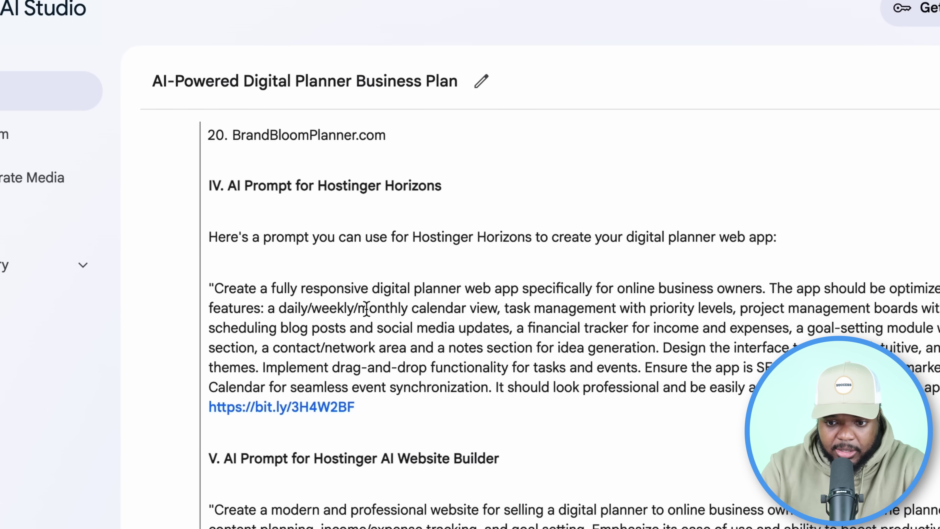
Copy the plan's digital planner web app prompt into the Hostinger Horizons project description.
triple_click(447, 325)
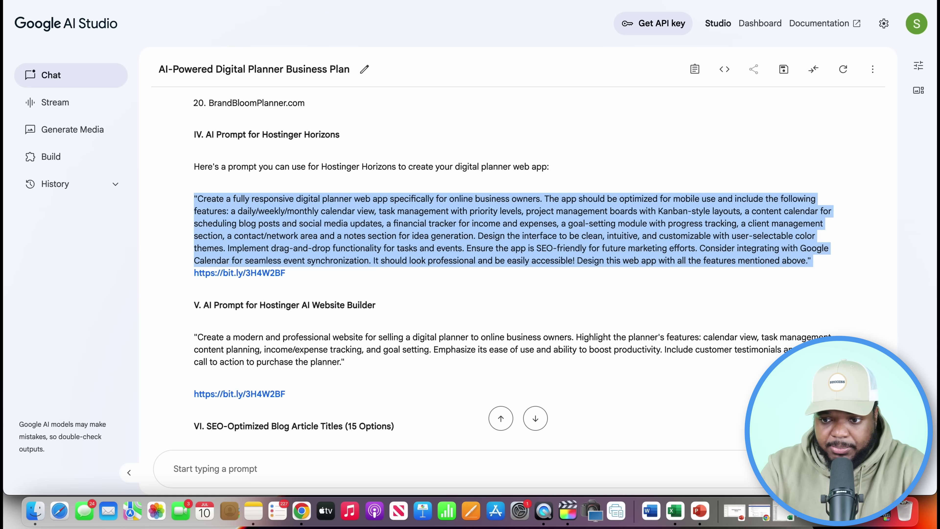
key(ctrl+Tab)
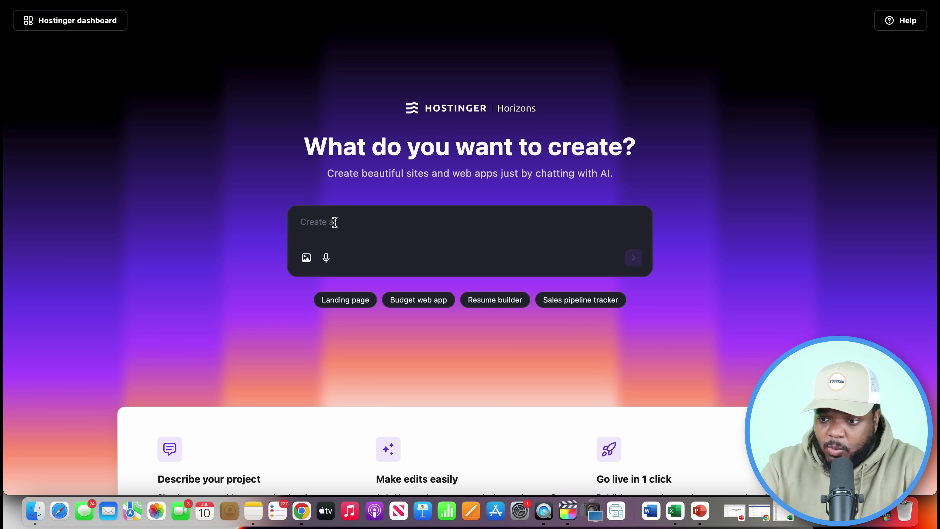
click(320, 223)
text("Create a fully responsive digital planner web app specifically for online business owners. The app should be optimized for mobile use and include the following features: a daily/weekly/monthly calendar view, task management with priority levels, project management boards with Kanban-style layouts, a content calendar for scheduling blog posts and social media updates, a financial tracker for income and expenses, a goal-setting module with progress tracking, a client management section, a contact/network area and a notes section for idea generation. Design the interface to be clean, intuitive, and customizable with user-selectable color themes. Implement drag-and-drop functionality for tasks and events. Ensure the app is SEO-friendly for future marketing efforts. Consider integrating with Google Calendar for seamless event synchronization. It should look professional and be easily accessible. Design this web app with all the features mentioned above.")
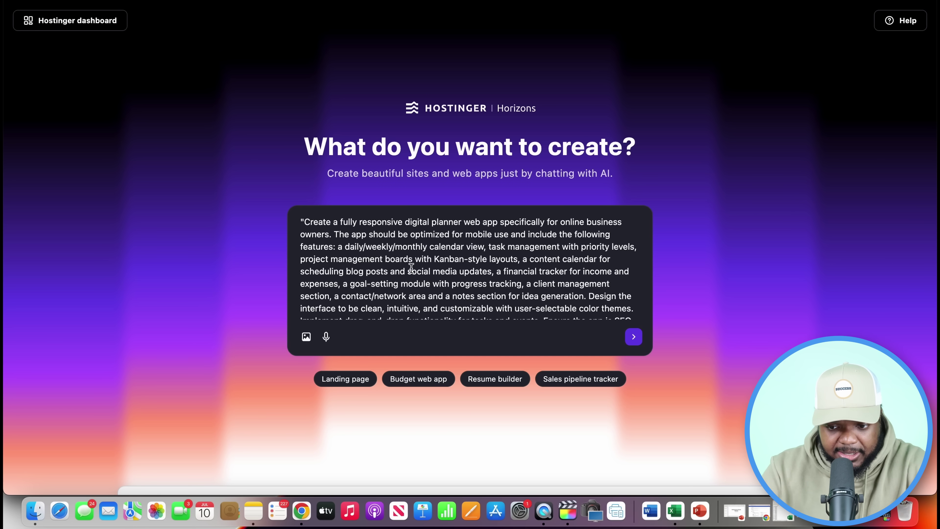
scroll(457, 292, down, 3)
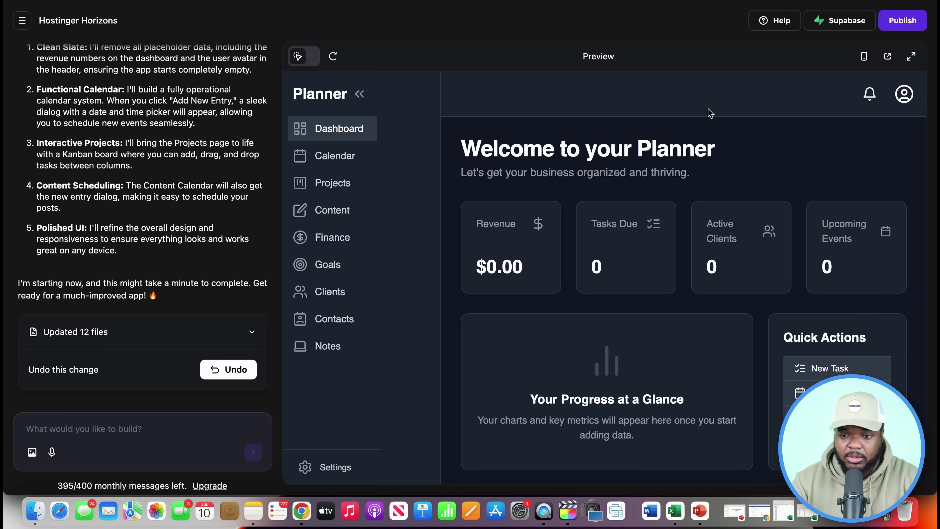
Expand the planner preview to full screen and examine the dashboard, the new calendar entry form and the Projects page.
scroll(703, 155, down, 1)
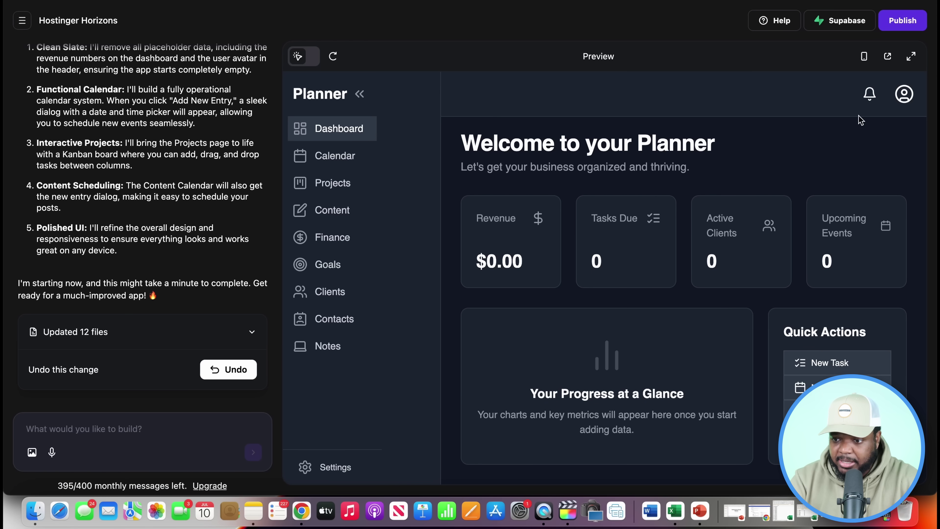
click(912, 56)
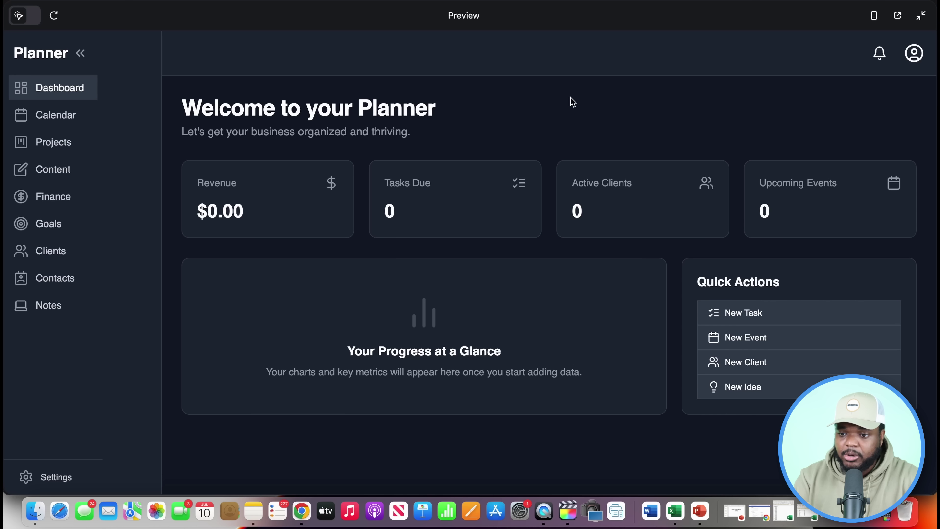
click(56, 115)
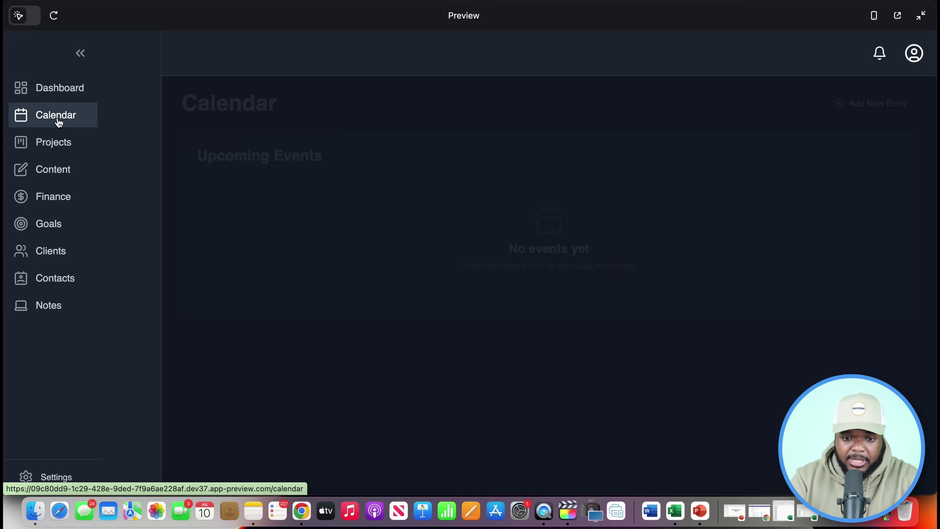
click(893, 110)
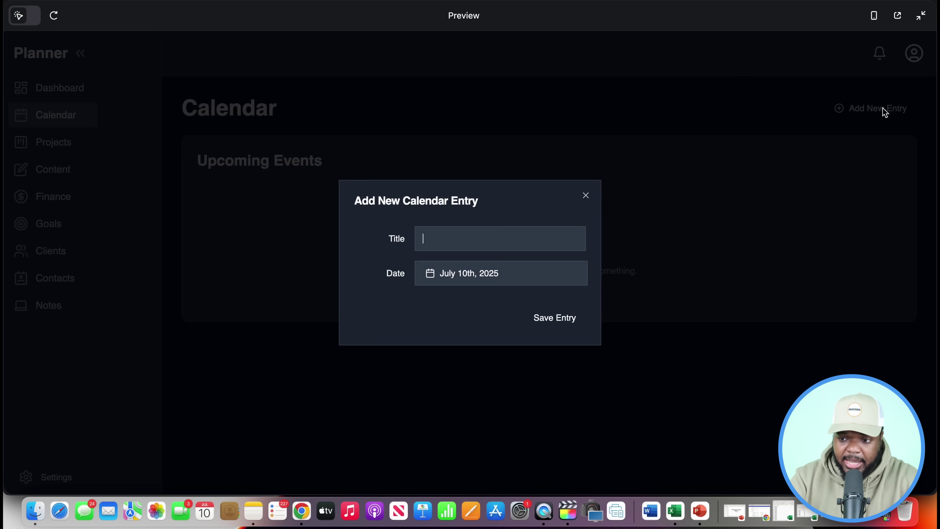
click(586, 195)
click(48, 143)
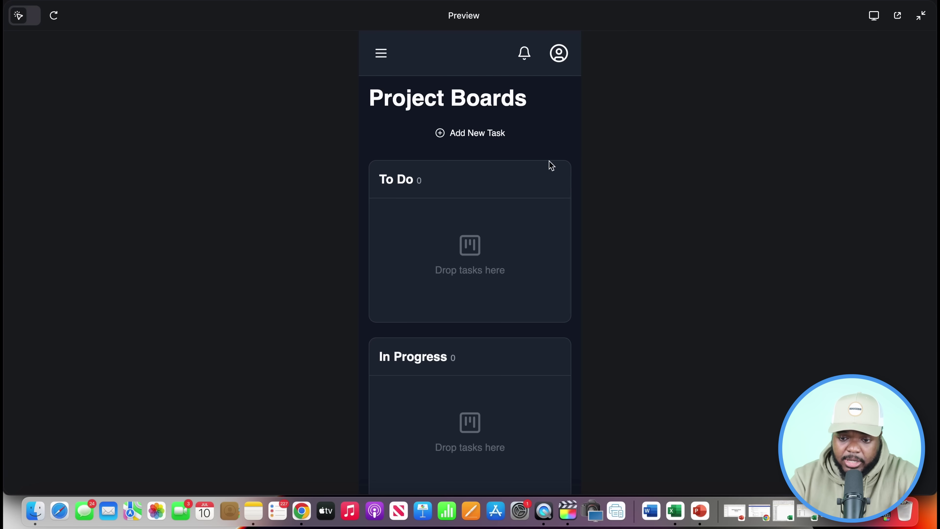
Examine the Project Boards and dashboard pages in the mobile preview, and exit the full-screen preview.
scroll(544, 159, down, 5)
scroll(546, 160, up, 5)
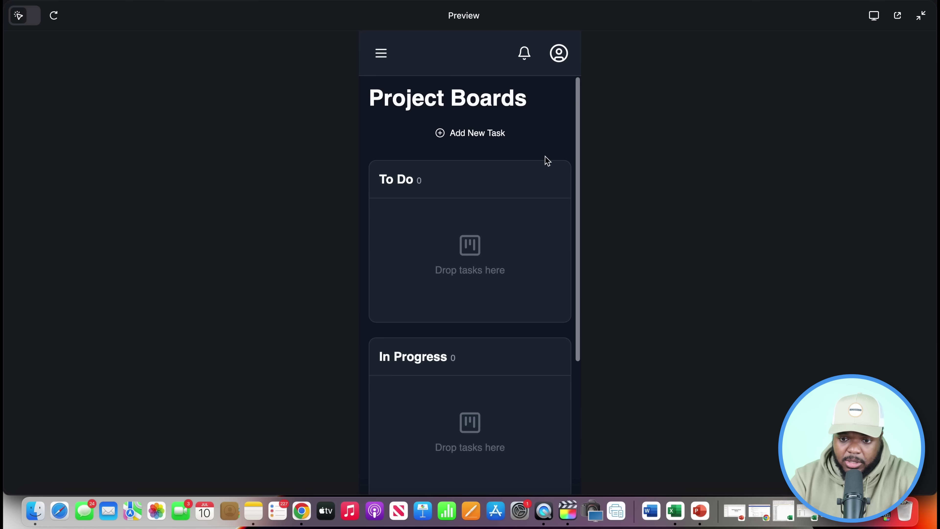
click(381, 52)
click(416, 89)
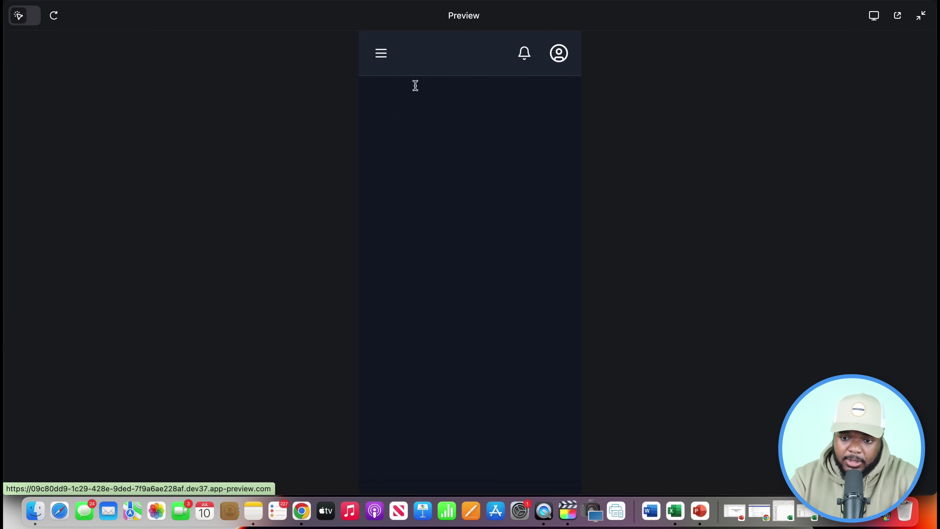
scroll(448, 140, down, 10)
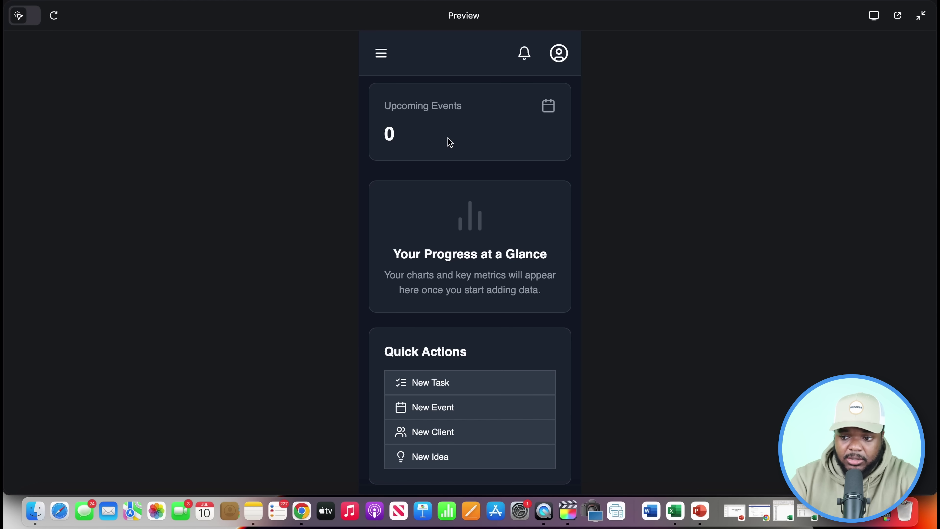
scroll(448, 140, up, 10)
key(Escape)
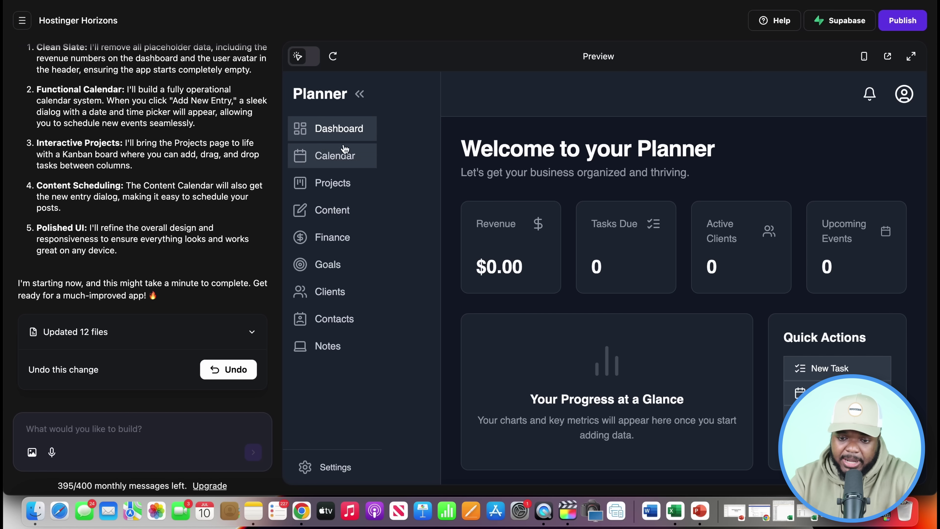
click(298, 57)
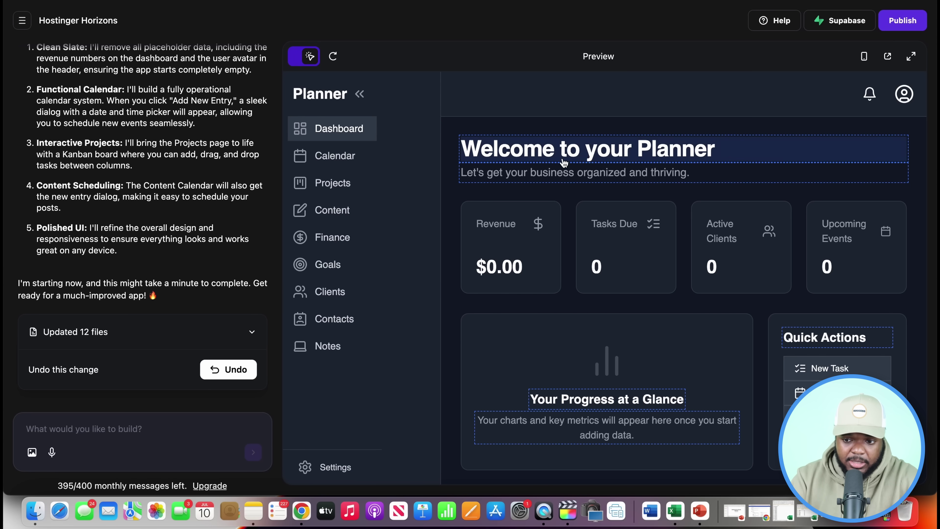
click(585, 155)
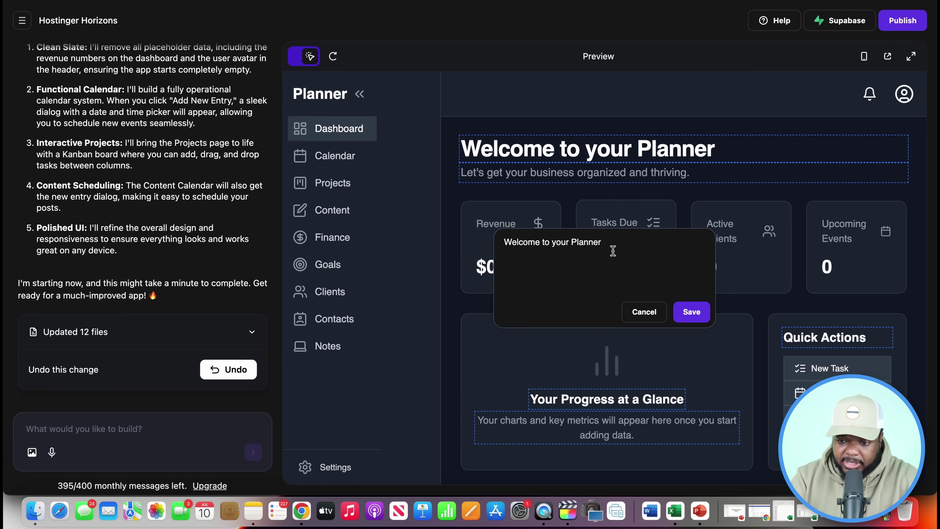
click(652, 313)
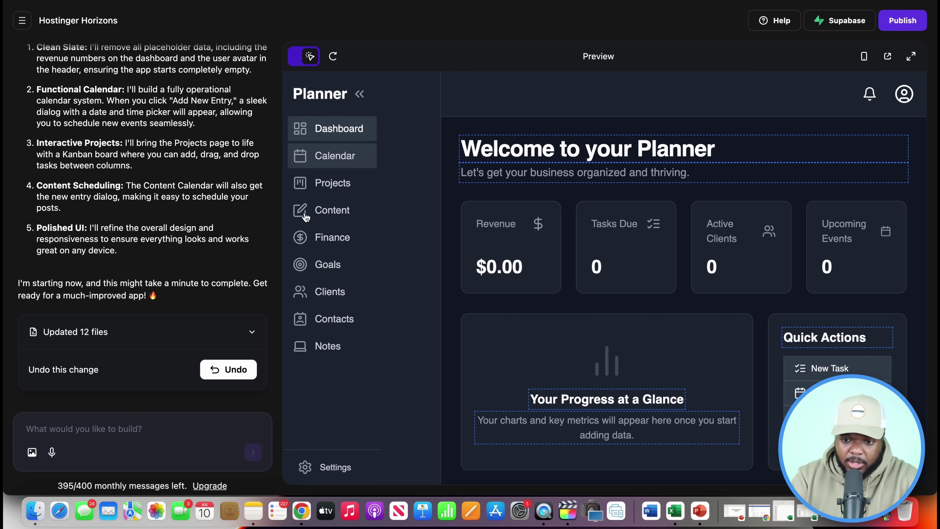
click(303, 56)
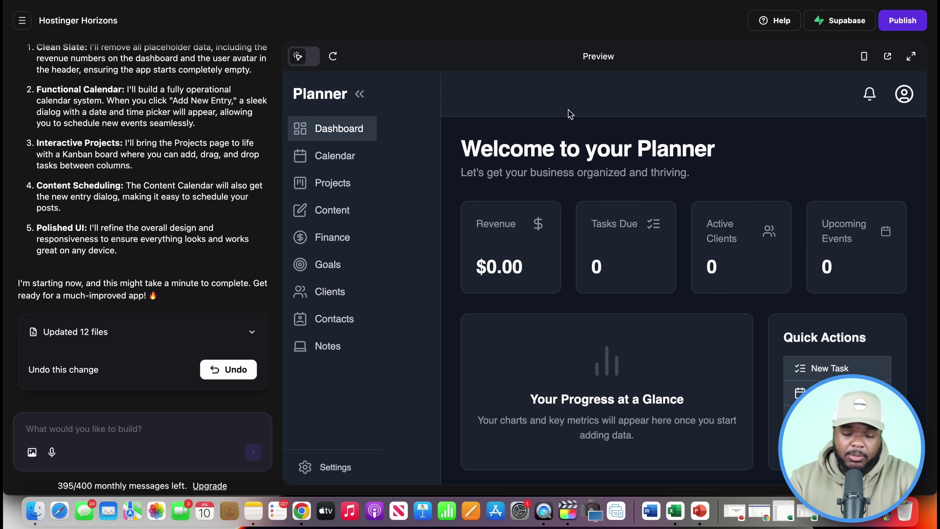
Prompt the AI to add the brand name 'SUCCESS WITH ECOM DIGITAL PLANNER' atop all planner pages, looking professional and easy to read.
click(64, 429)
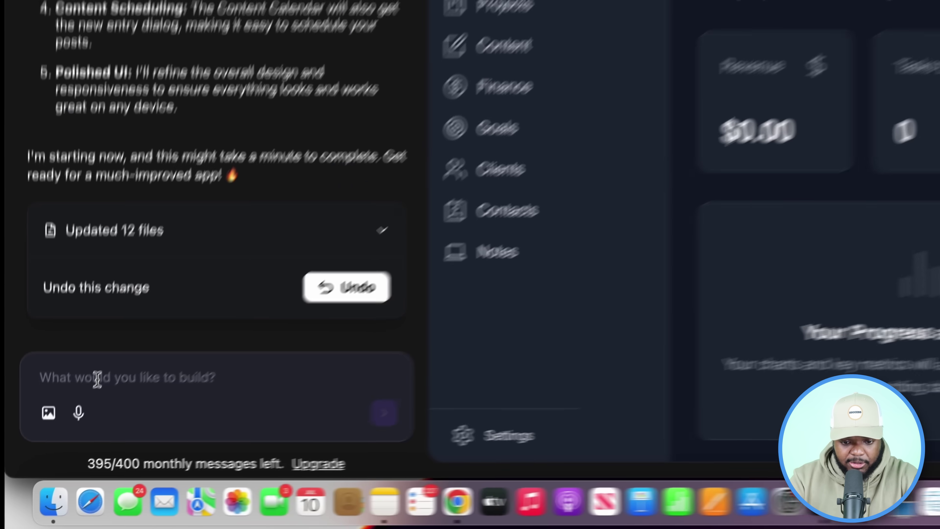
text("Add the brand name 'SUCCESS WITH ECOM DIGITAL PLANNER' to the top of all pages of the digital planner. Make it look professional and easy to read.")
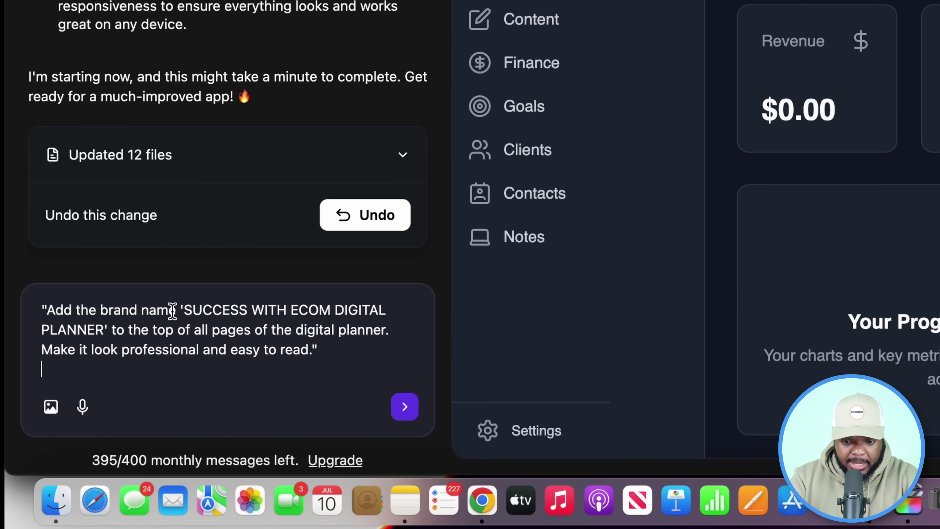
drag(186, 309, 320, 308)
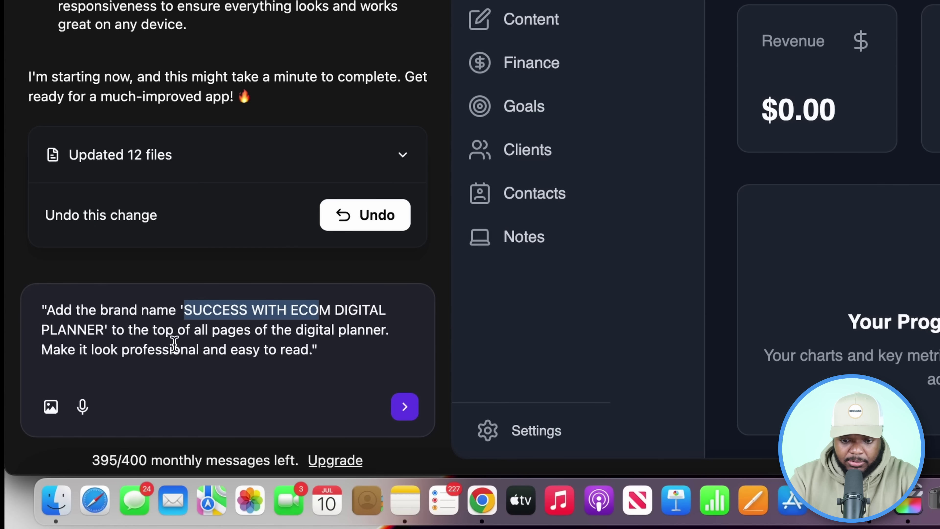
click(324, 351)
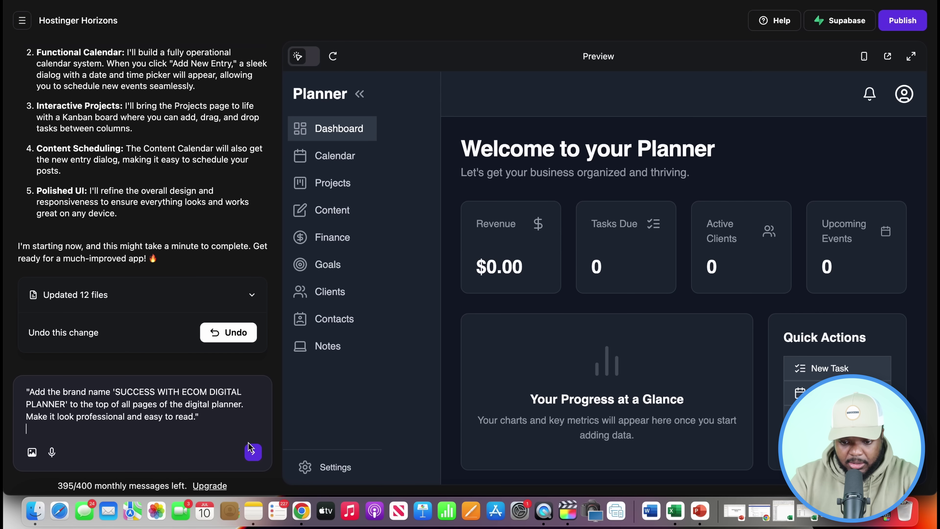
click(253, 453)
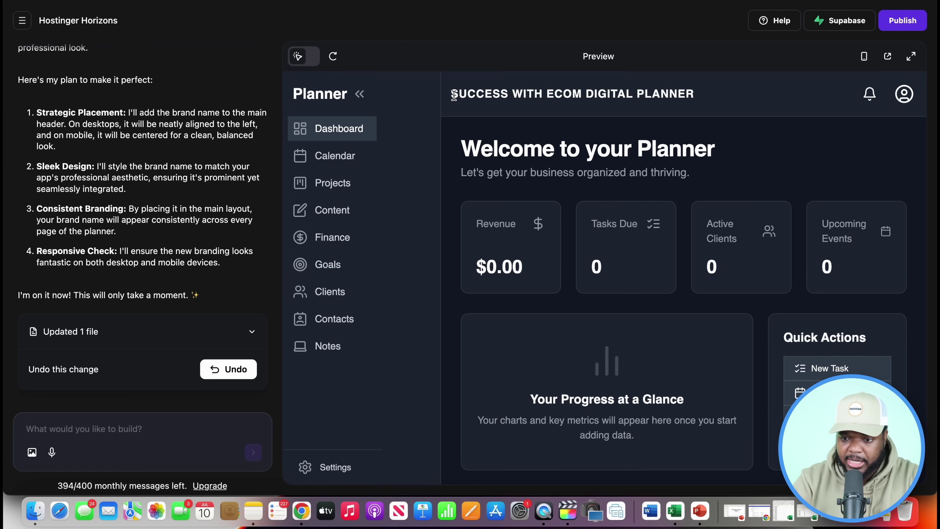
Check the brand name in the header and the Calendar page's new entry form, and start publishing the planner app.
drag(454, 96, 694, 93)
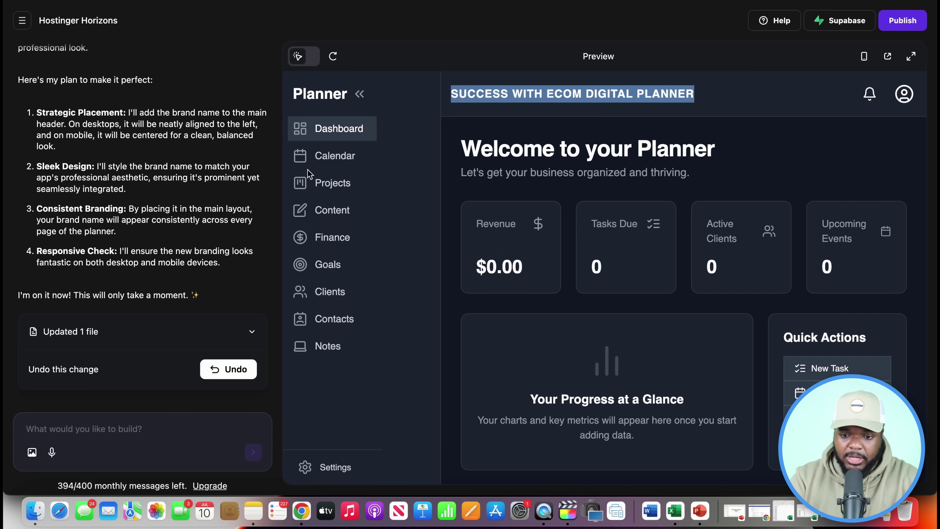
click(354, 158)
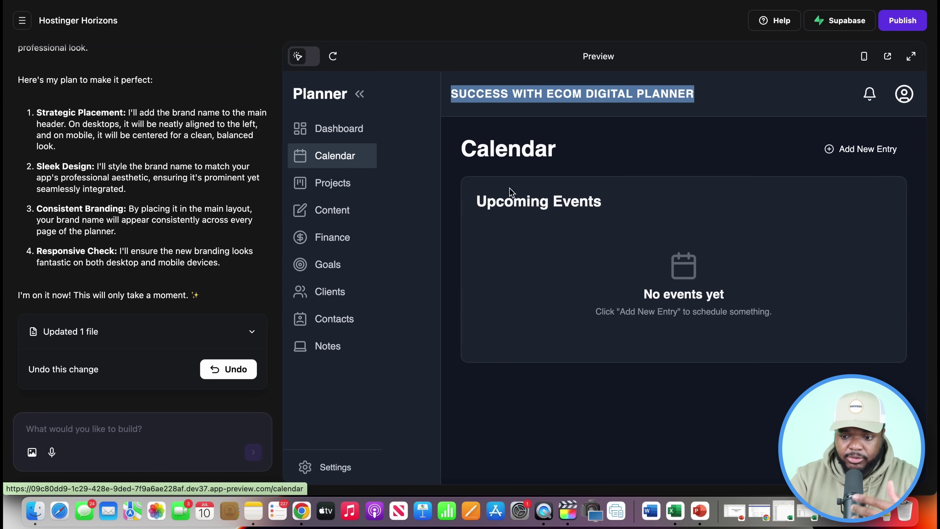
click(885, 155)
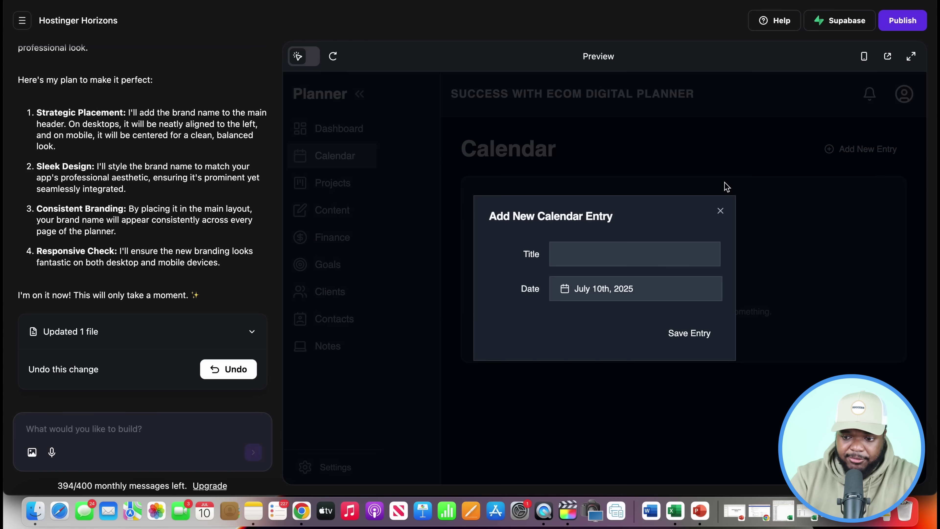
click(719, 214)
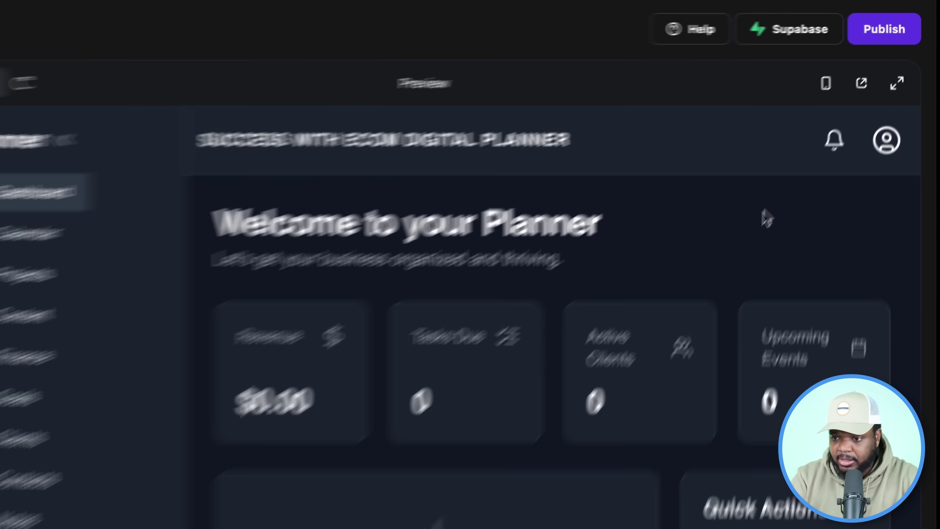
click(881, 30)
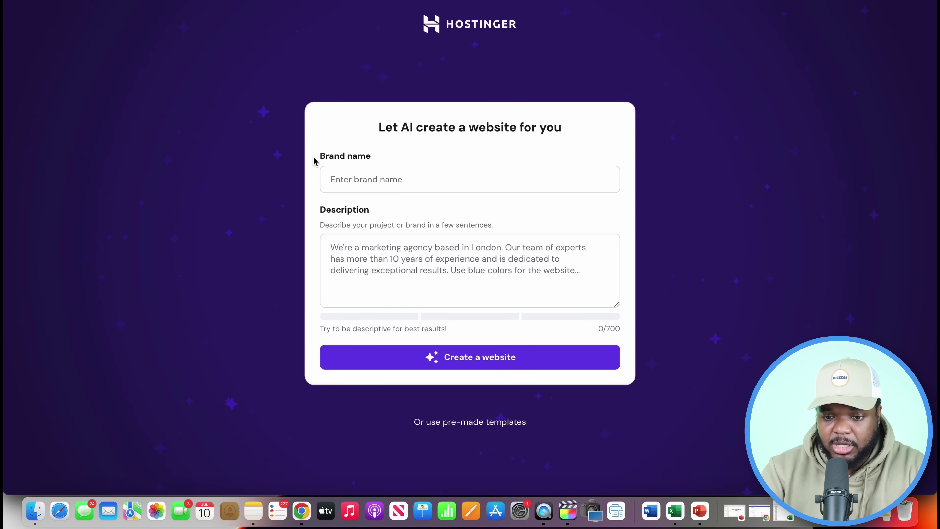
Create an AI website with brand name Success With Ecom, an online store, and the business plan's Hostinger AI Website Builder prompt as description.
click(398, 188)
text(Success Wit)
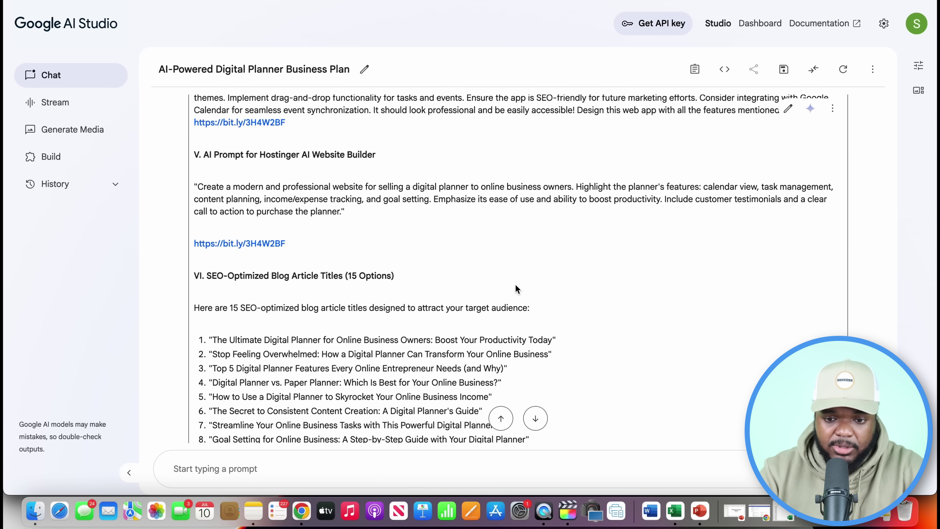
drag(351, 210, 196, 187)
key(super+c)
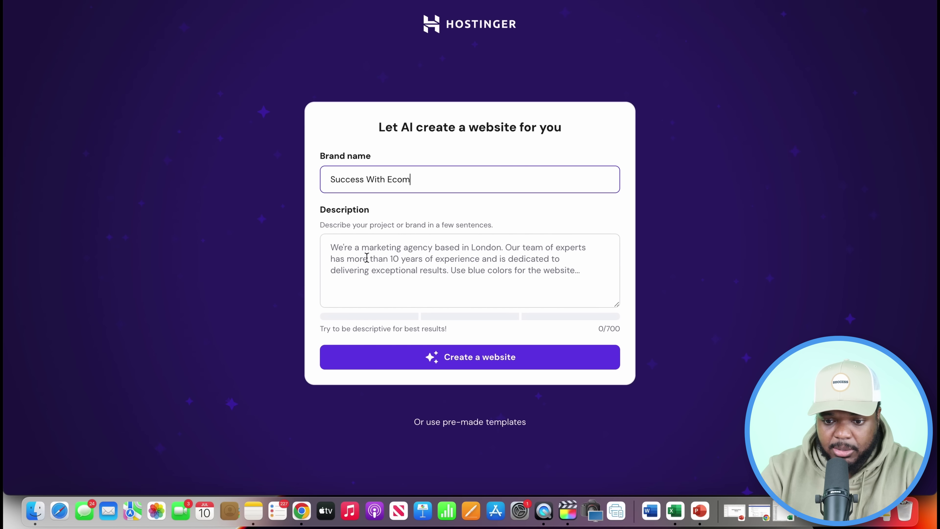
click(367, 257)
key(super+v)
key(Return)
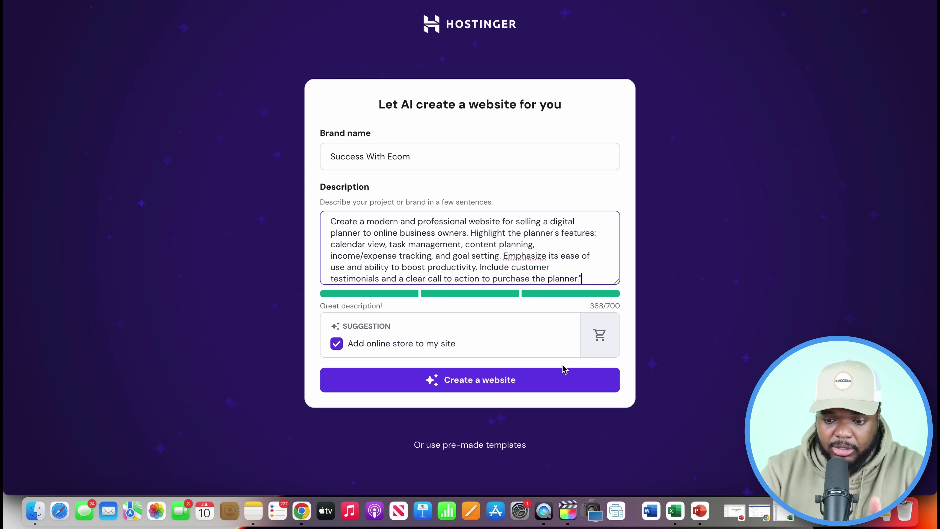
click(499, 382)
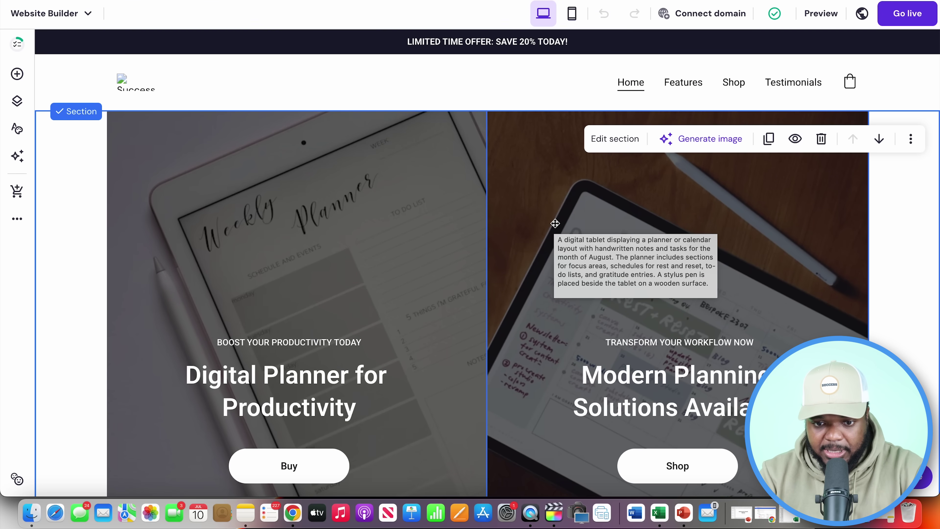
Review the generated website's home page in the editor and its Home, Features and Shop pages in preview mode.
scroll(555, 223, down, 10)
scroll(556, 223, down, 15)
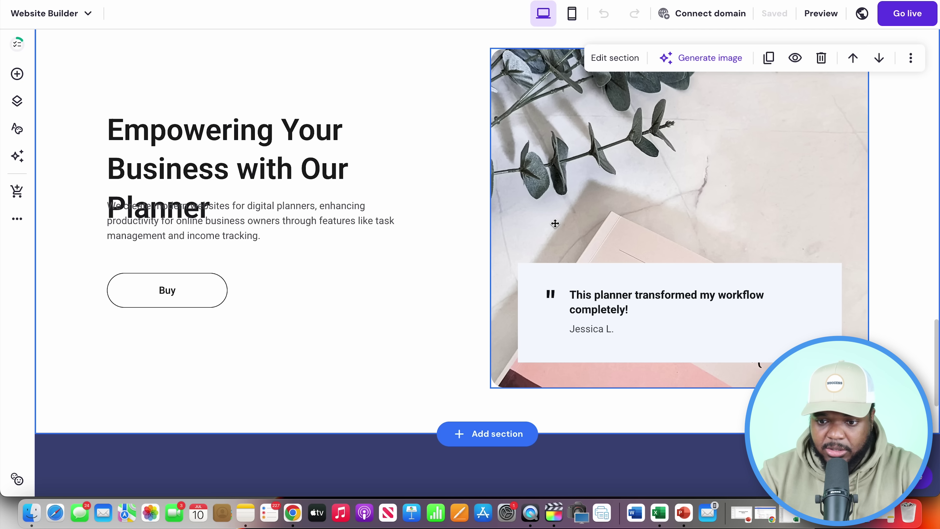
click(817, 15)
scroll(665, 141, down, 15)
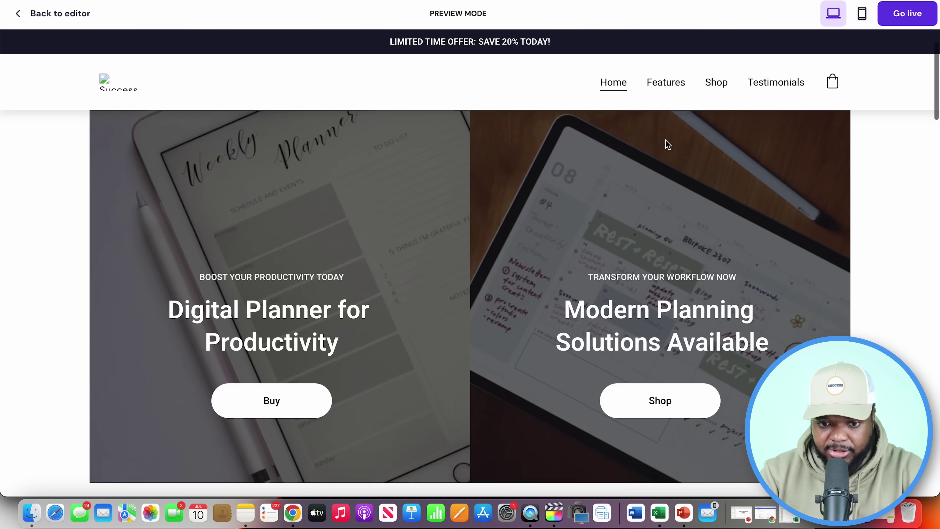
scroll(665, 139, down, 15)
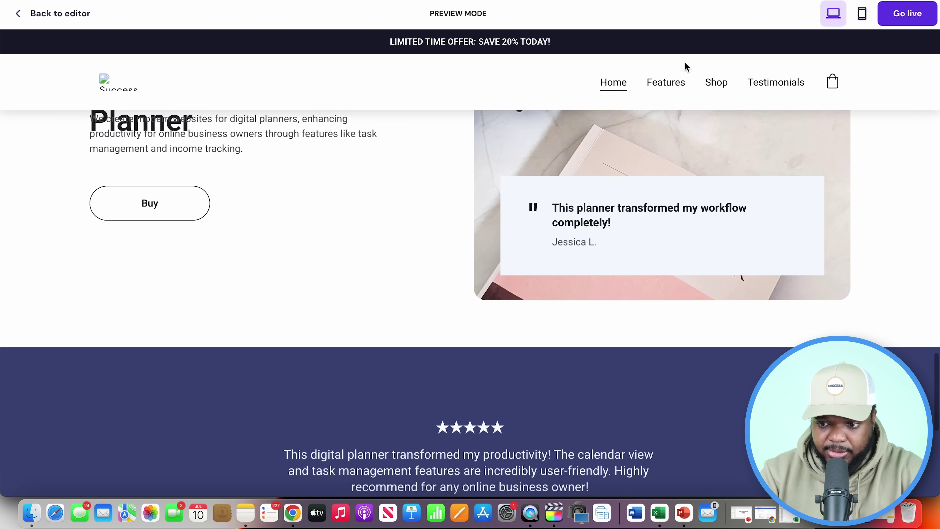
click(665, 84)
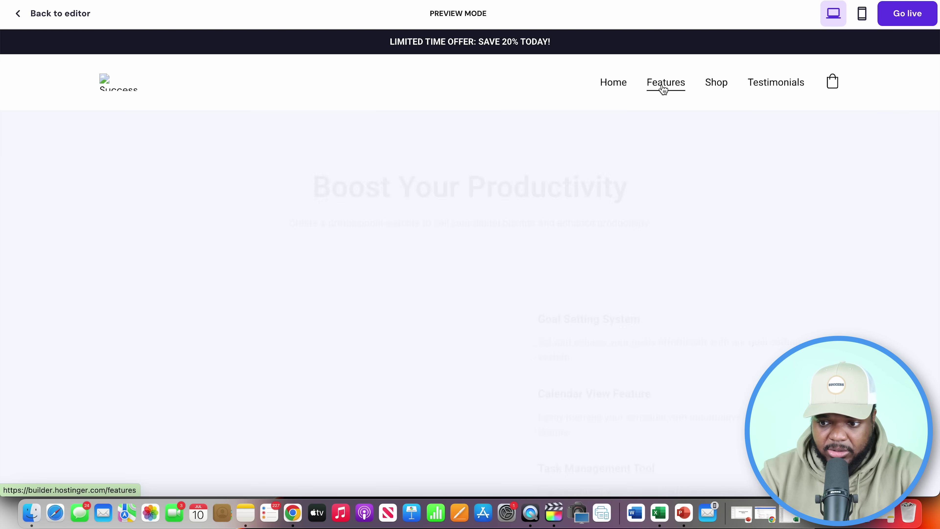
click(714, 89)
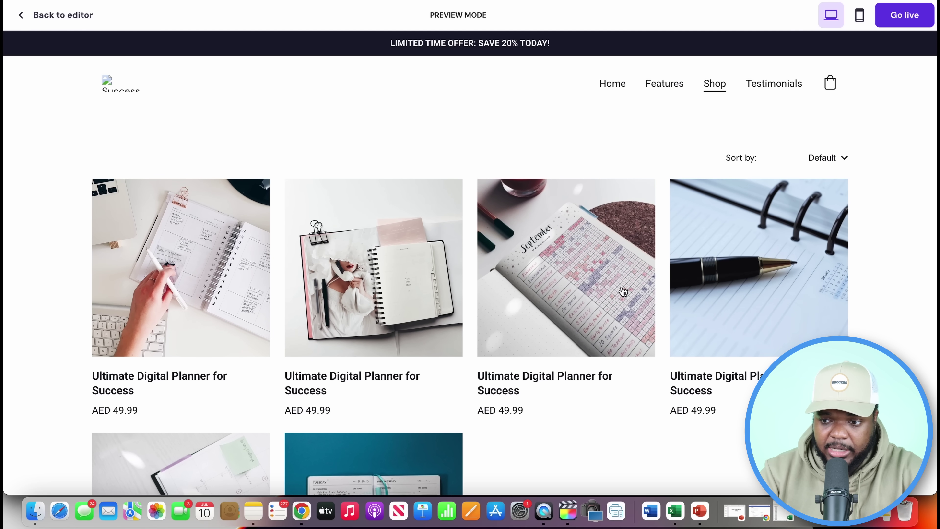
Return to the editor, replace the header logo with the ai-logo image from the media library, and set its width to 242 px.
click(65, 18)
click(207, 124)
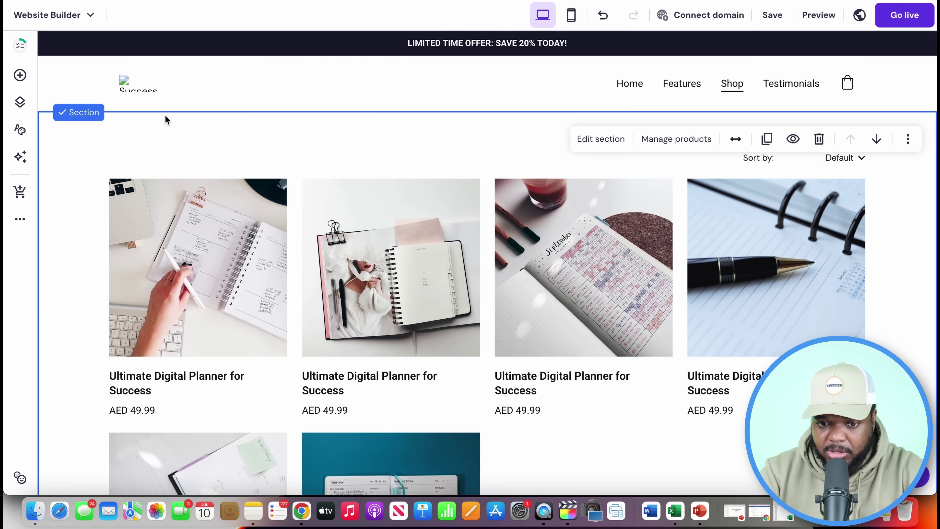
click(218, 79)
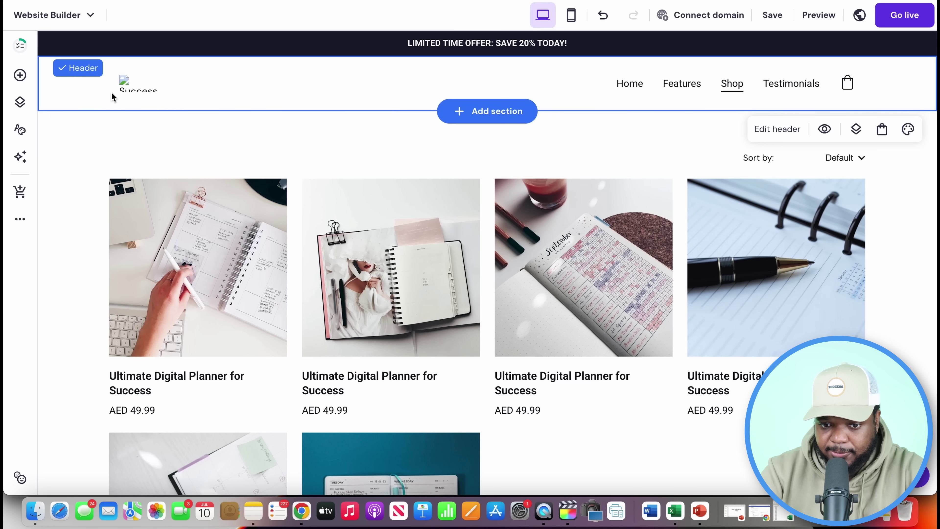
click(139, 89)
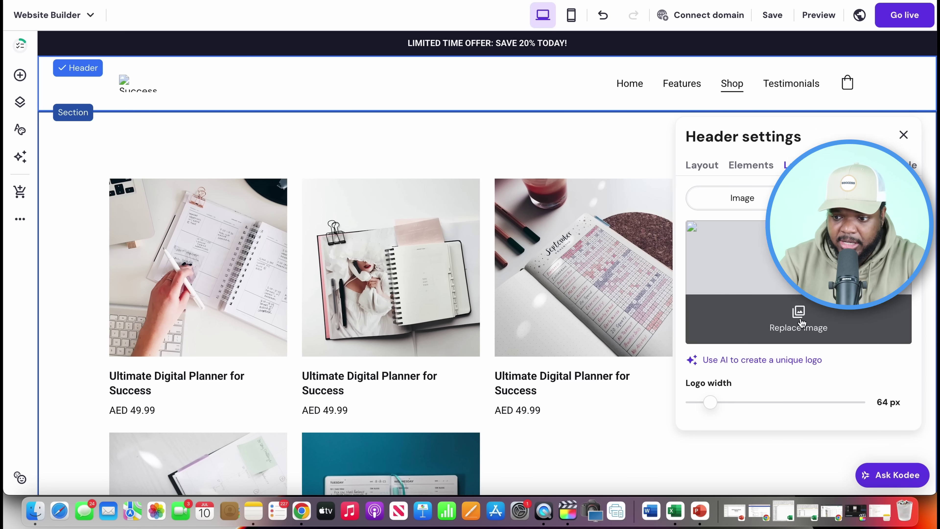
click(798, 345)
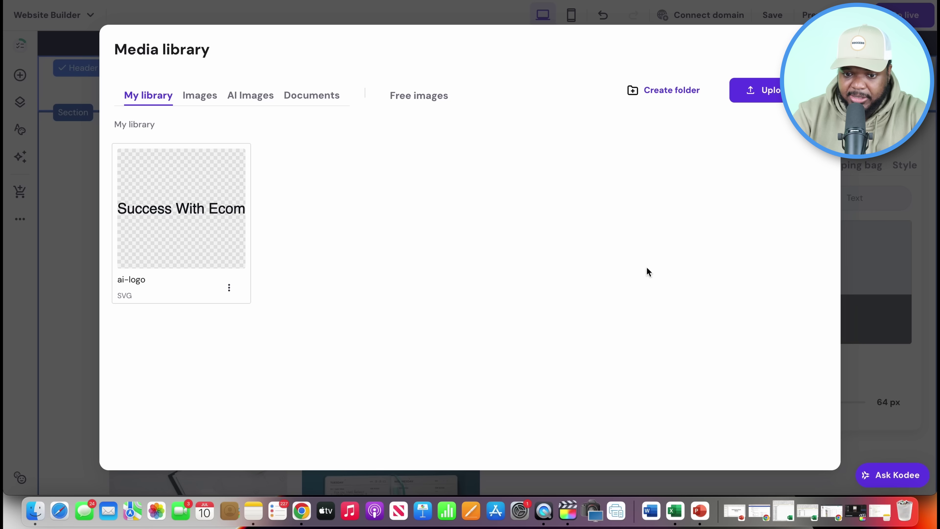
mouse_move(180, 176)
click(186, 211)
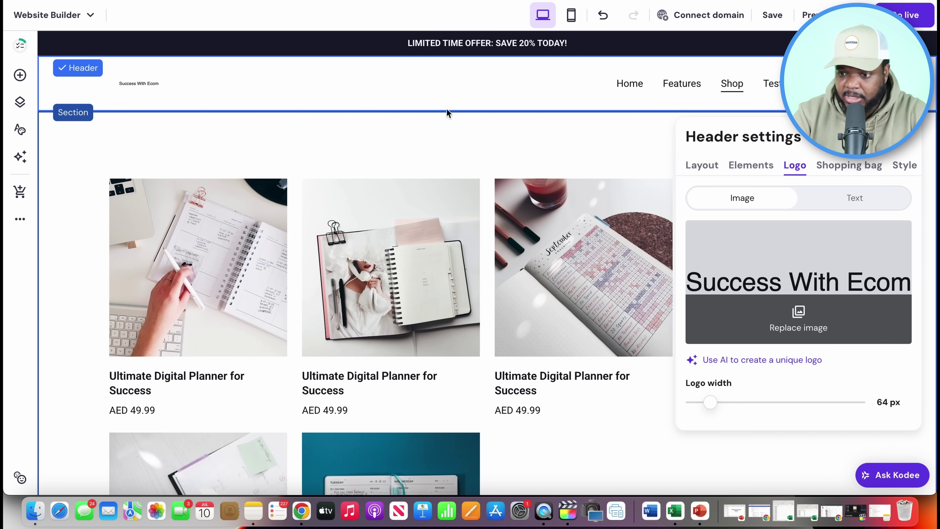
drag(710, 401, 803, 399)
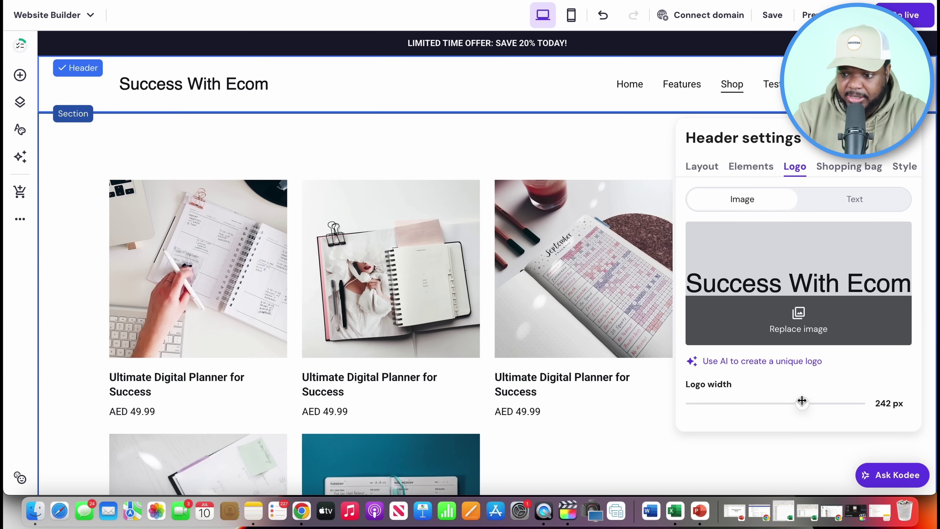
click(575, 146)
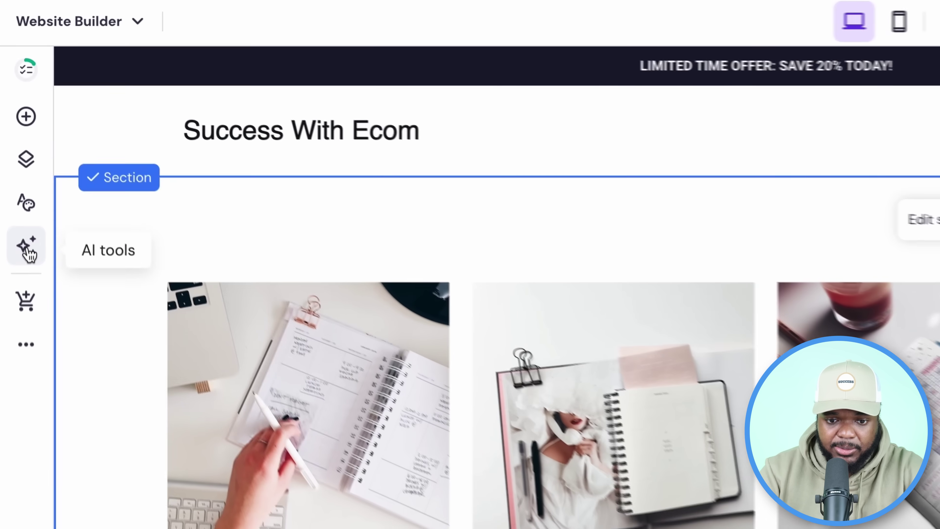
Look over the AI tools offered in the editor, and open the website's full store manager.
click(20, 157)
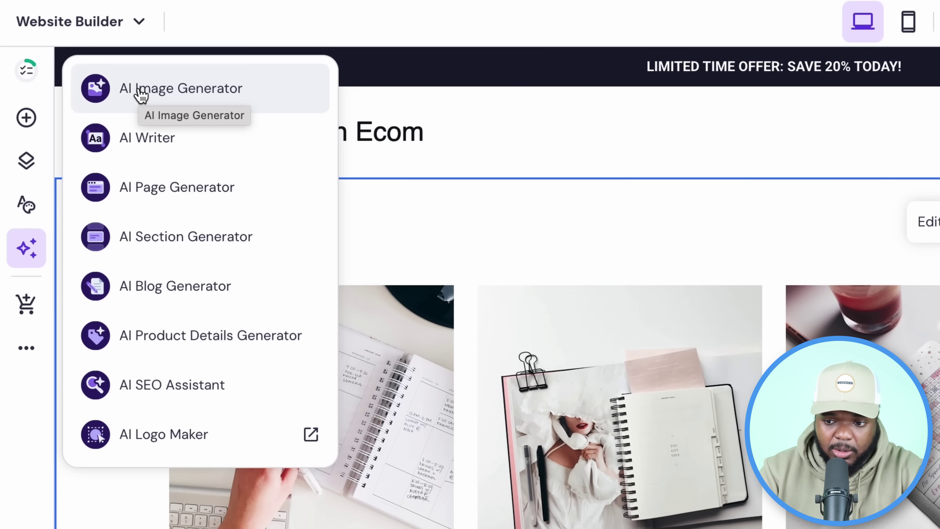
click(393, 234)
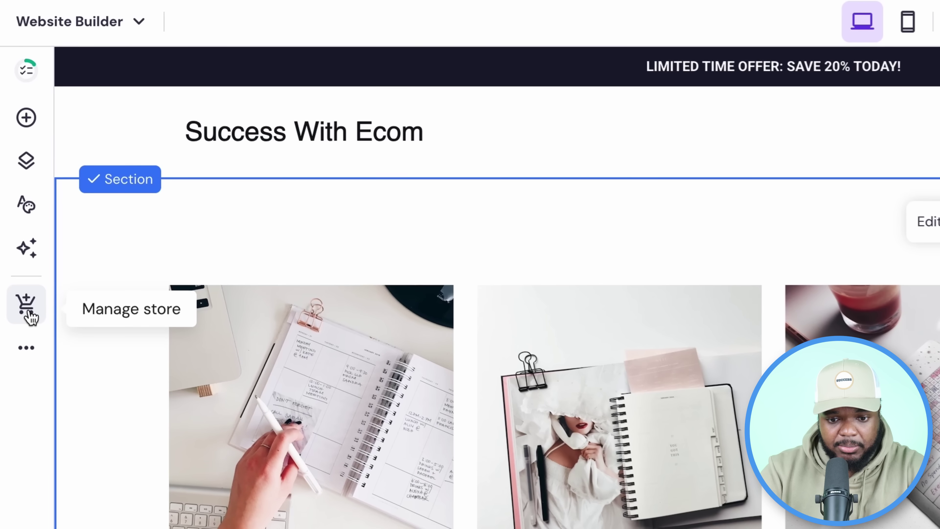
click(21, 198)
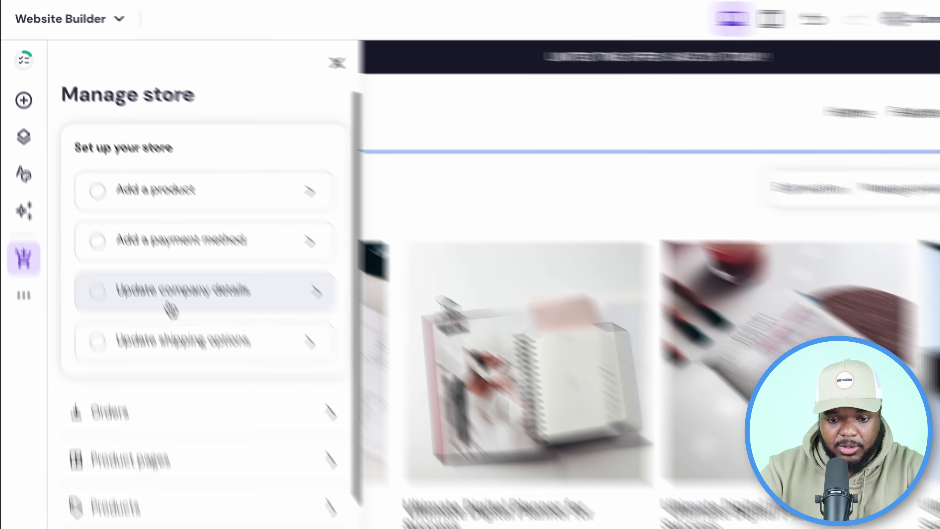
scroll(202, 368, down, 5)
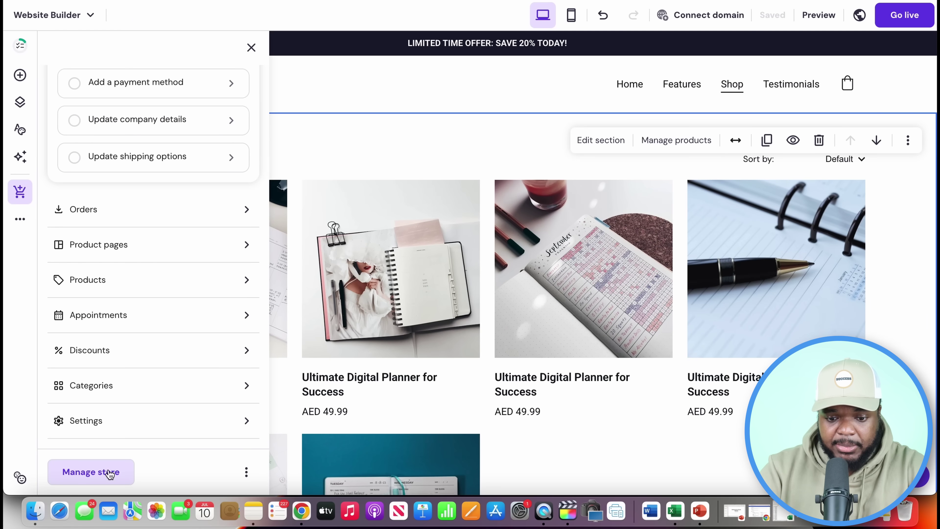
click(123, 466)
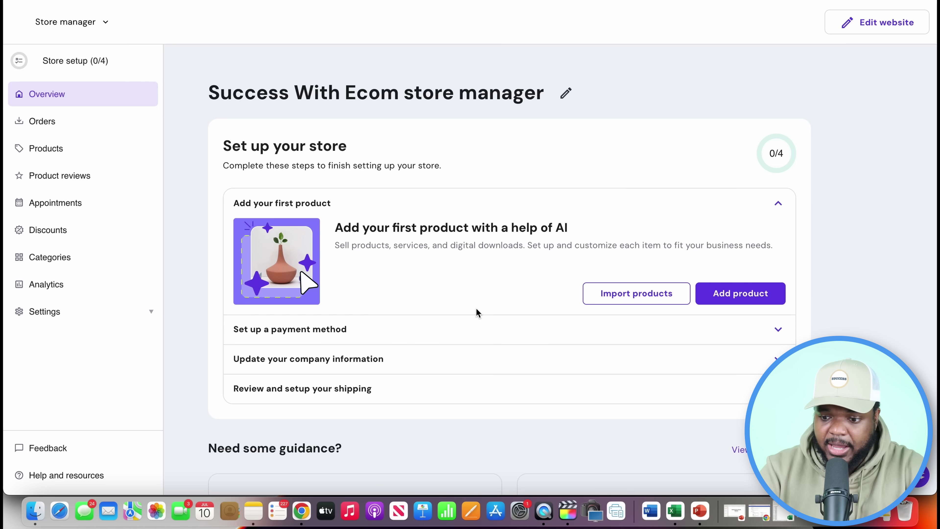
Start adding a digital product to the store and review the fields of its product form.
click(748, 295)
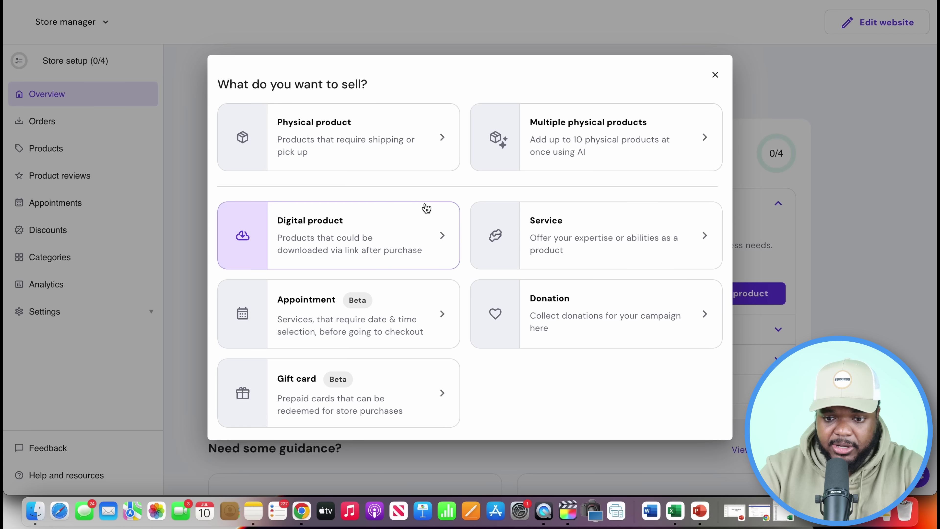
click(304, 235)
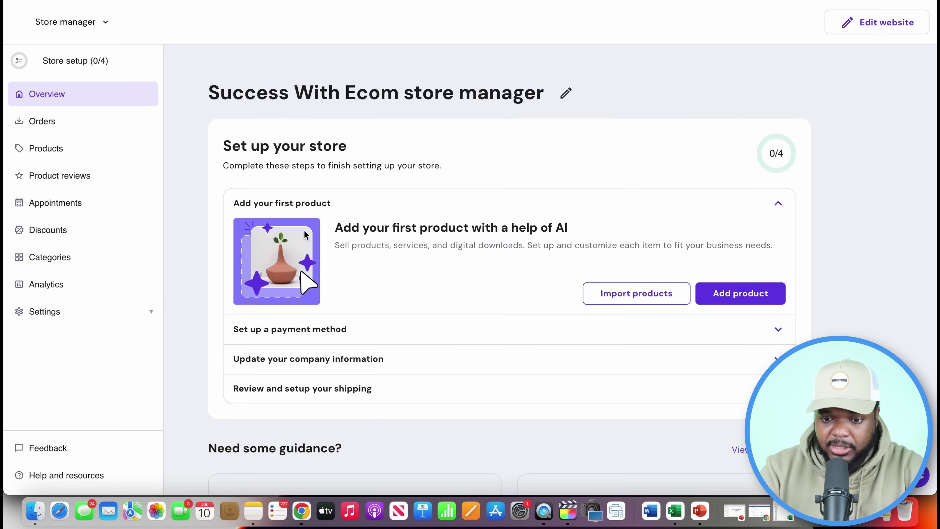
scroll(441, 166, down, 4)
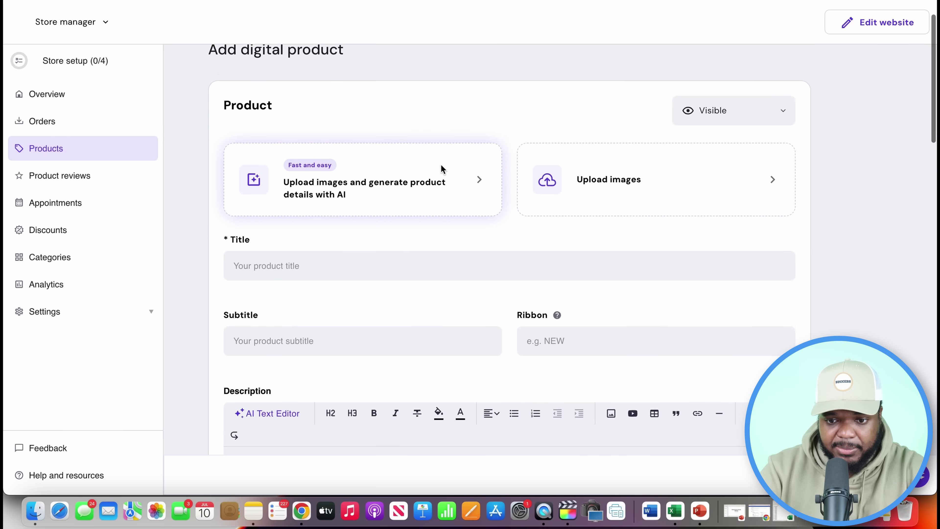
scroll(441, 165, down, 5)
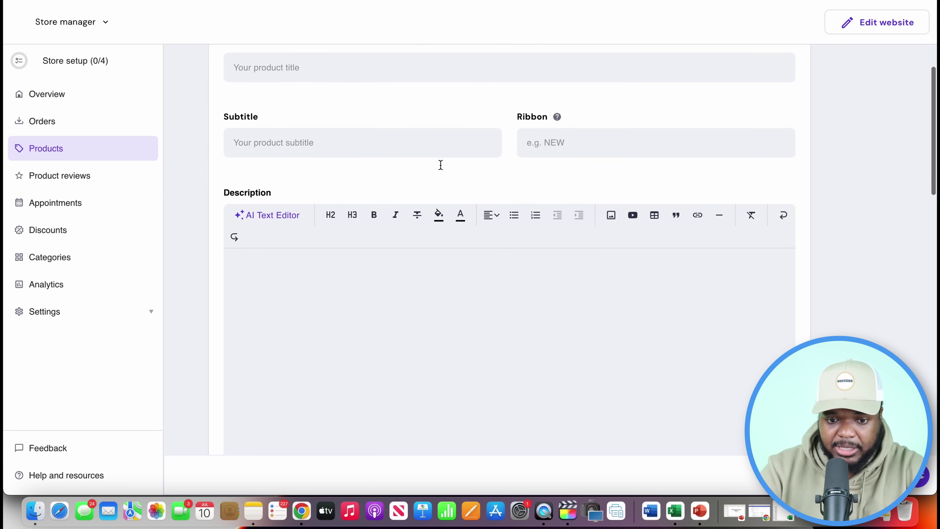